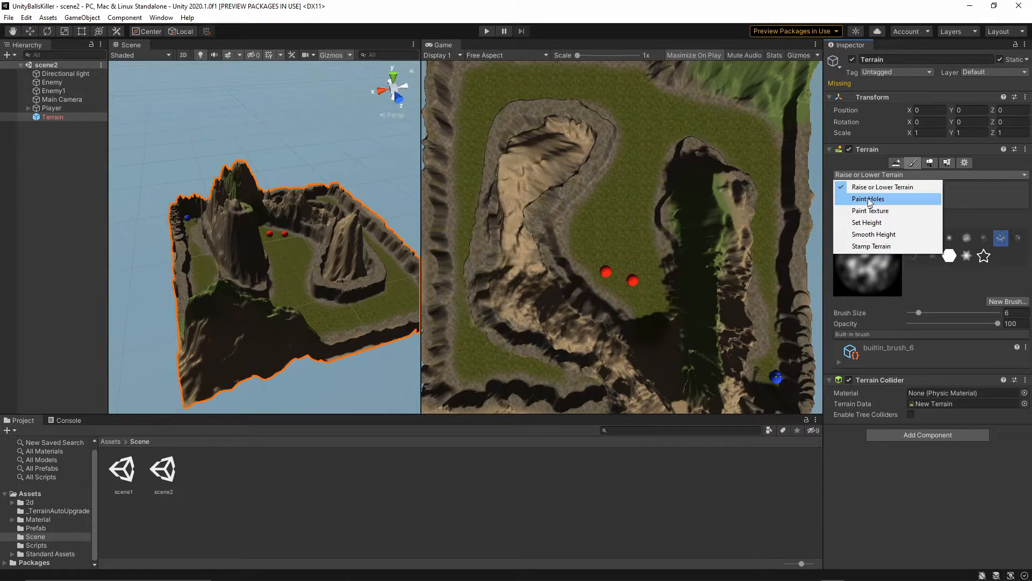
Switch the terrain painting tool to Paint Holes and choose the solid round brush builtin_brush_1
click(863, 164)
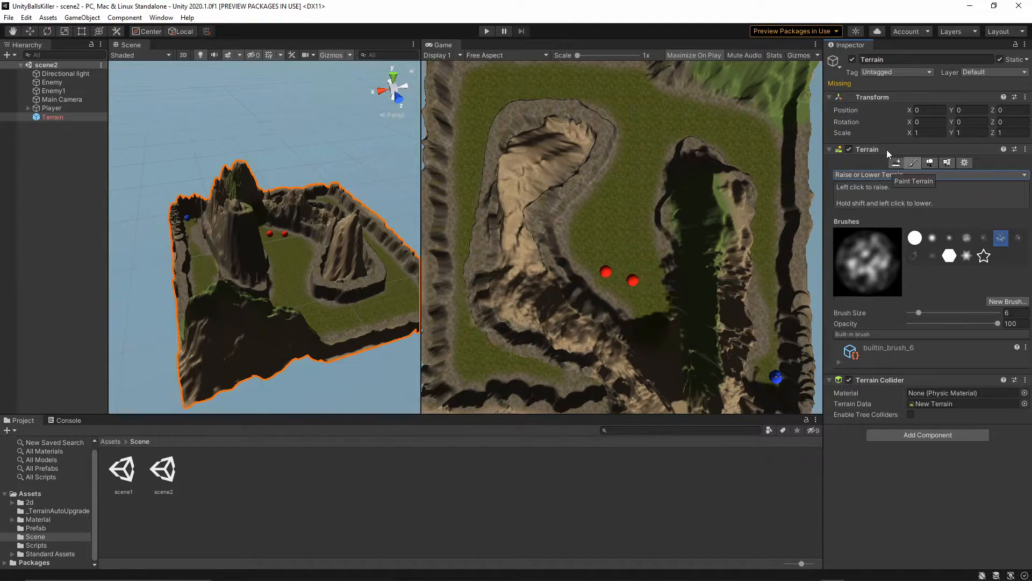
click(853, 175)
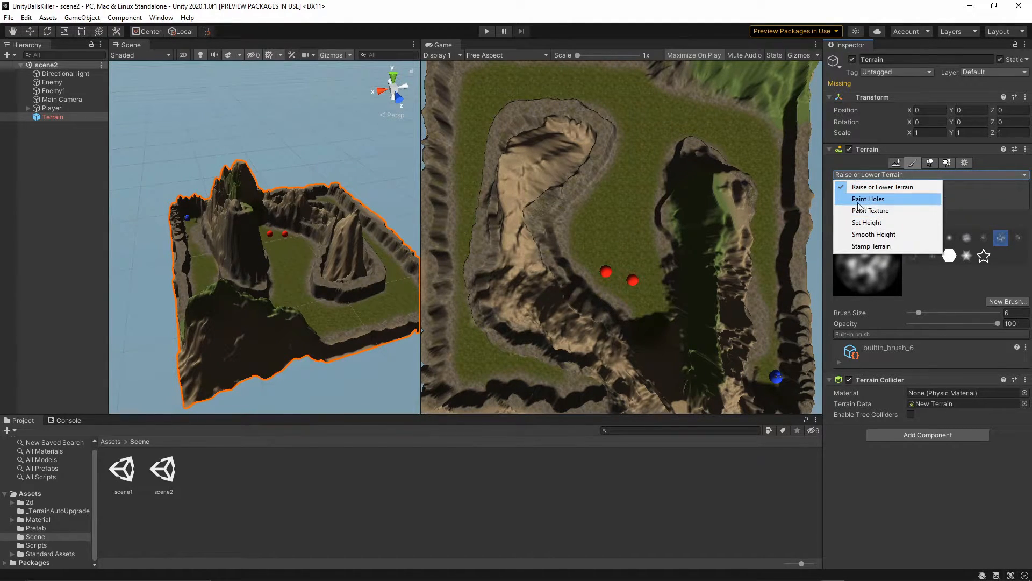
click(866, 198)
click(953, 237)
click(967, 238)
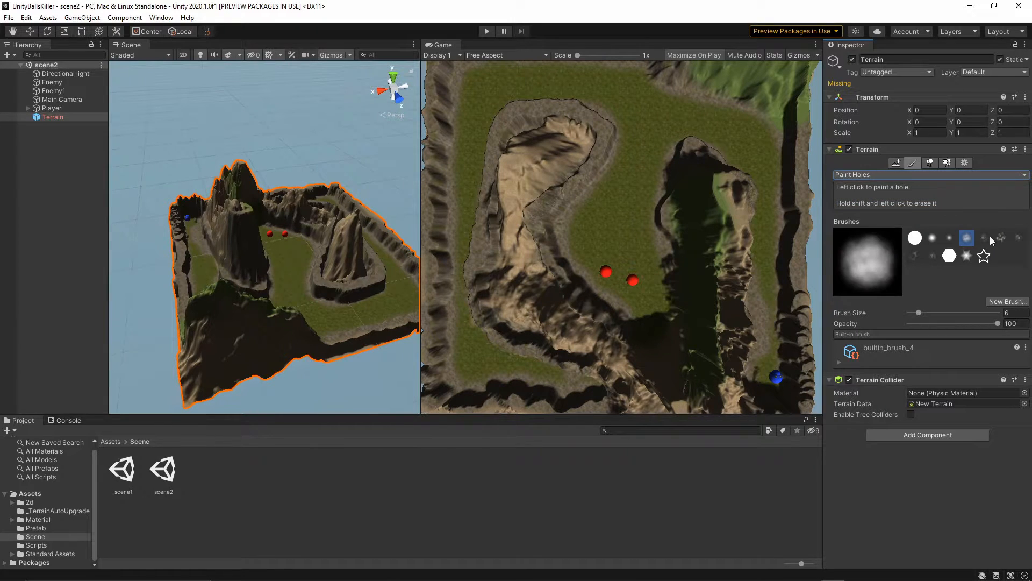
click(1001, 238)
click(915, 237)
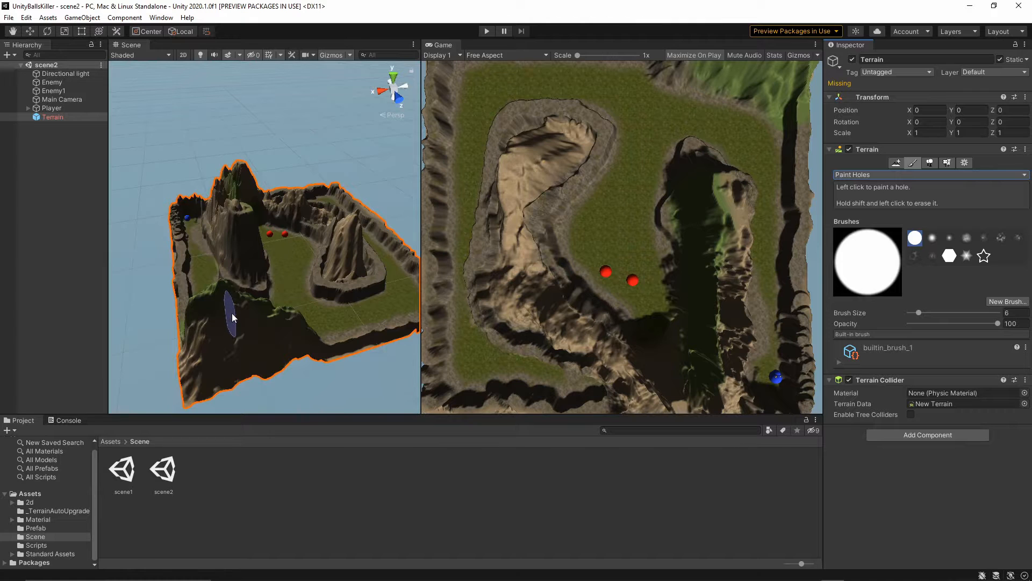
Paint a large hole through the side of the tall rock pillar on the terrain
scroll(331, 308, up, 6)
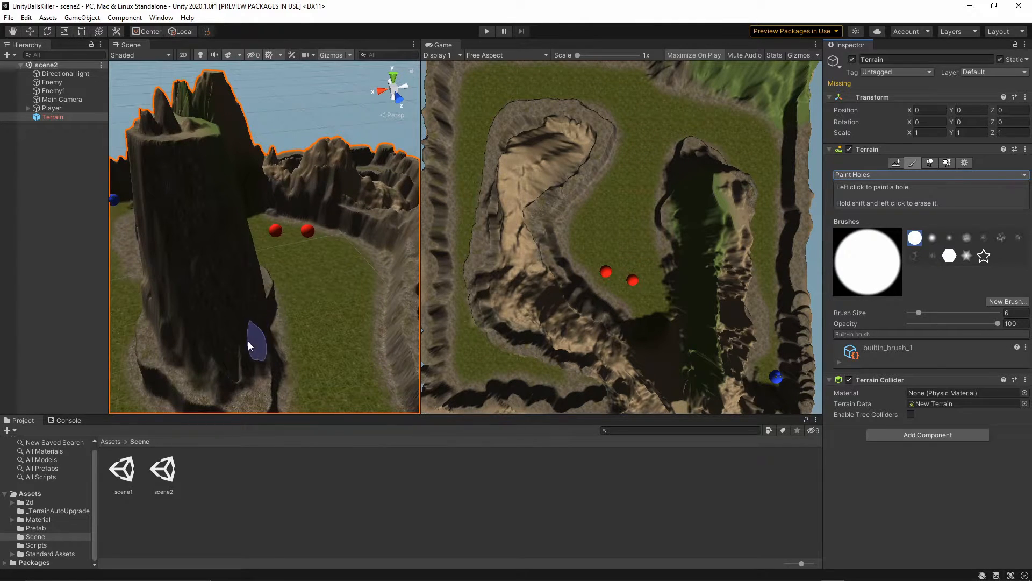
mouse_move(140, 340)
right_down()
mouse_move(249, 333)
mouse_move(150, 325)
right_up()
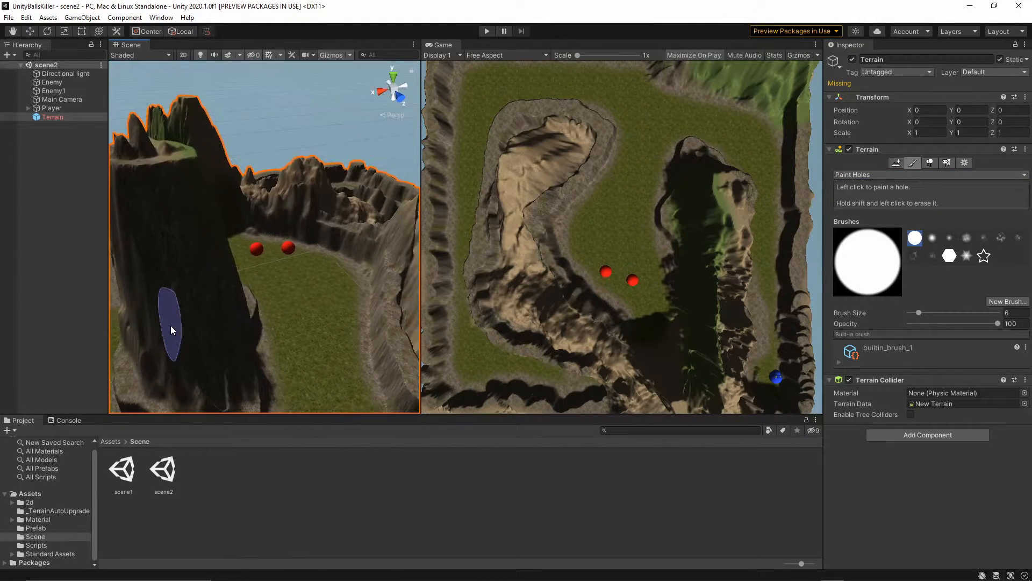
click(191, 324)
mouse_move(191, 324)
mouse_down()
mouse_move(181, 294)
mouse_move(153, 310)
mouse_move(210, 311)
mouse_move(179, 258)
mouse_move(158, 318)
mouse_move(236, 318)
mouse_move(188, 281)
mouse_up()
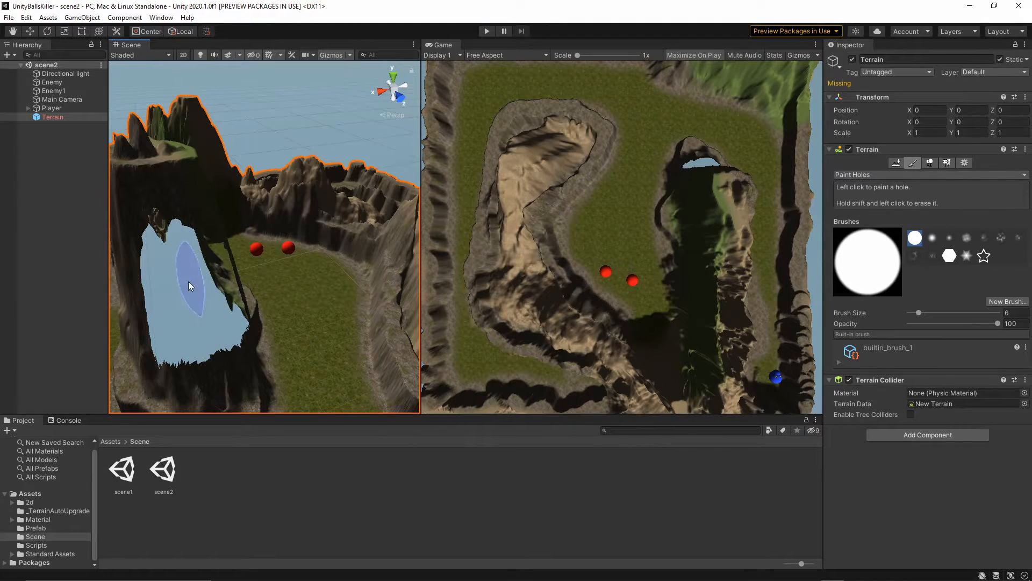
Widen the Scene view and paint another hole in the grass floor and boundary wall beside the rock pillar
drag(422, 216, 590, 216)
mouse_move(356, 334)
alt+mouse_down()
mouse_move(257, 305)
mouse_move(105, 386)
mouse_move(97, 347)
alt+mouse_up()
mouse_move(422, 392)
mouse_down()
mouse_move(478, 374)
mouse_move(432, 388)
mouse_move(382, 357)
mouse_move(599, 360)
mouse_move(554, 341)
mouse_move(518, 379)
mouse_move(427, 344)
mouse_move(431, 367)
mouse_up()
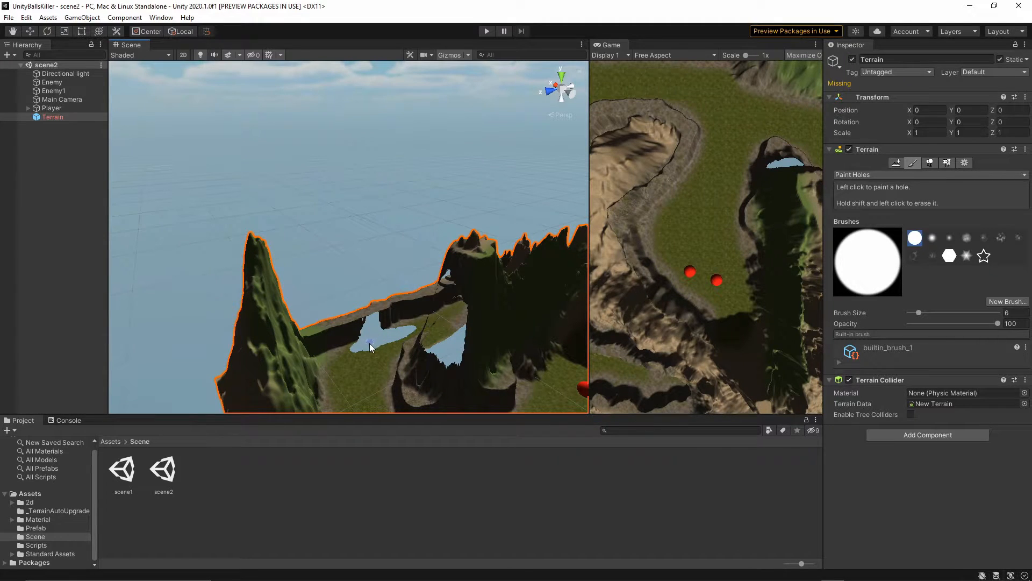
Undo all the painted holes in the rock pillar and the ground beside it
alt+drag(382, 368, 456, 393)
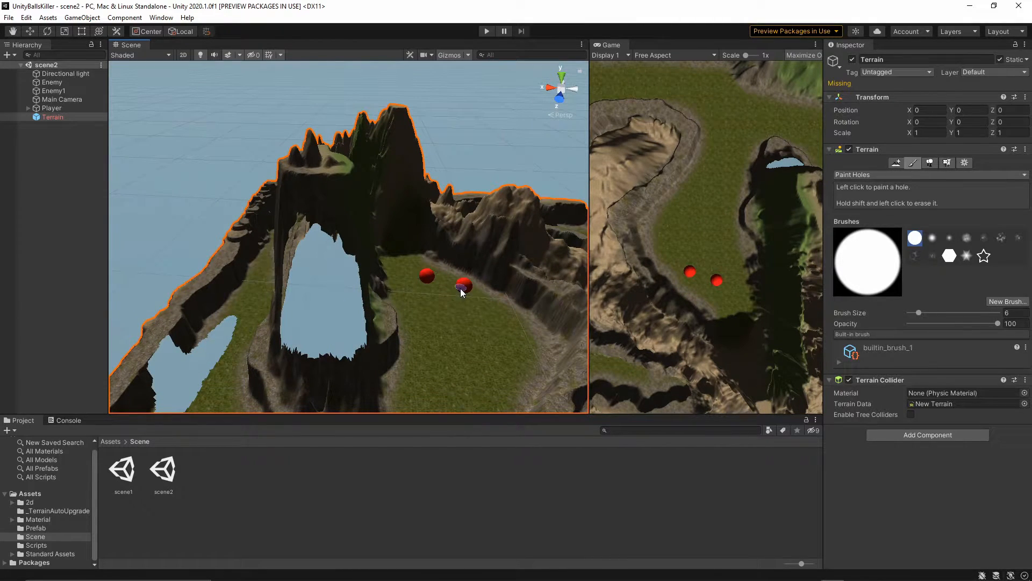
key(ctrl+z)
key(ctrl+z)
key(ctrl+z)
key(ctrl+z)
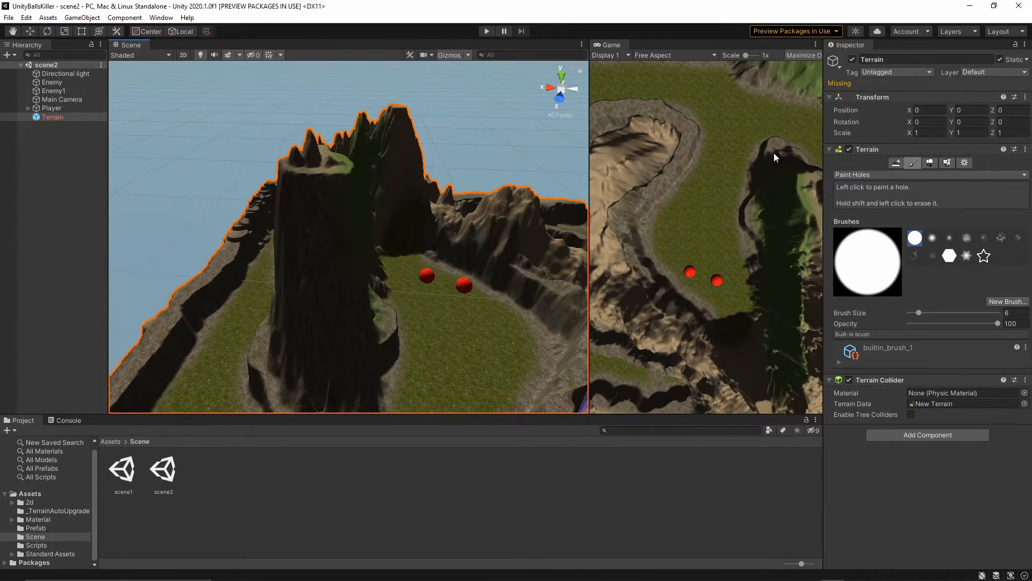
Open the Package Manager and dock it beside the Scene view
click(161, 17)
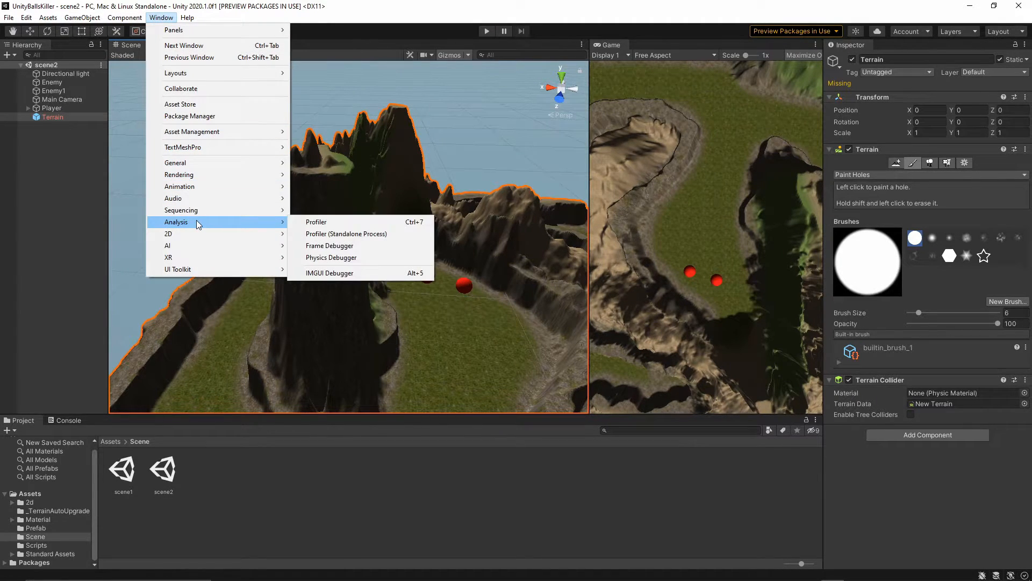
click(199, 117)
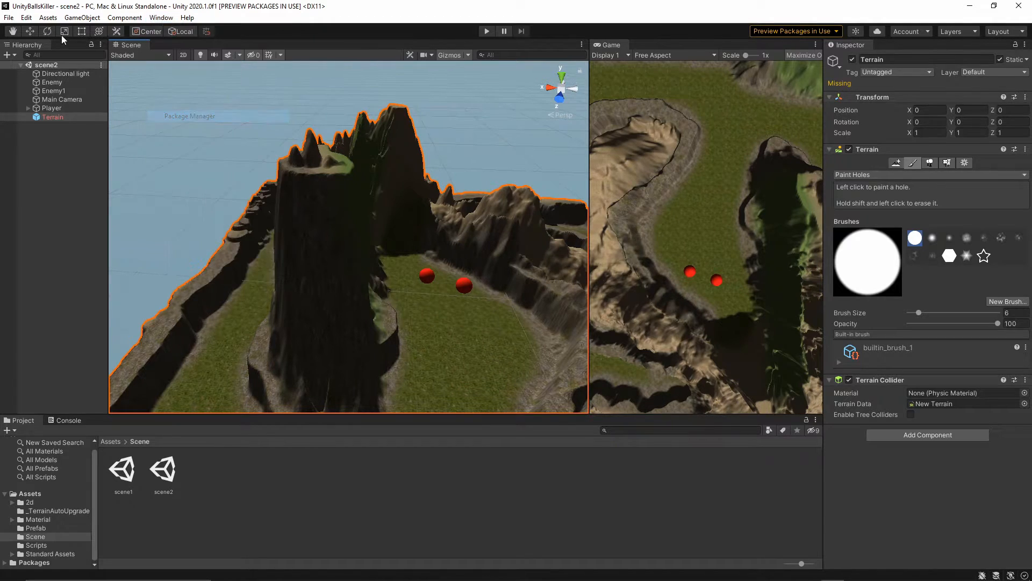
drag(80, 67, 204, 45)
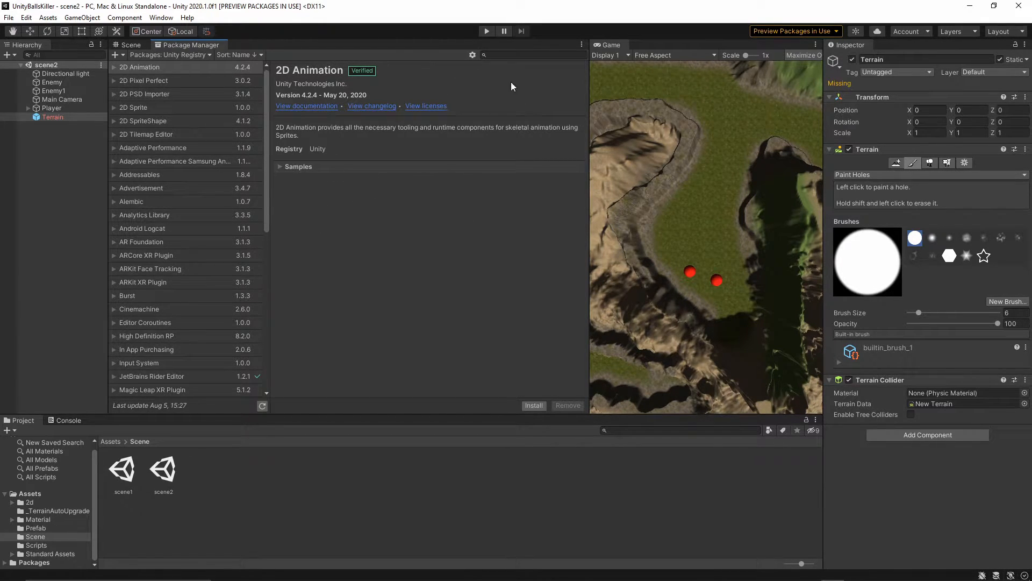
Enable preview packages in the advanced project settings, accept the notice and close Project Settings
click(472, 55)
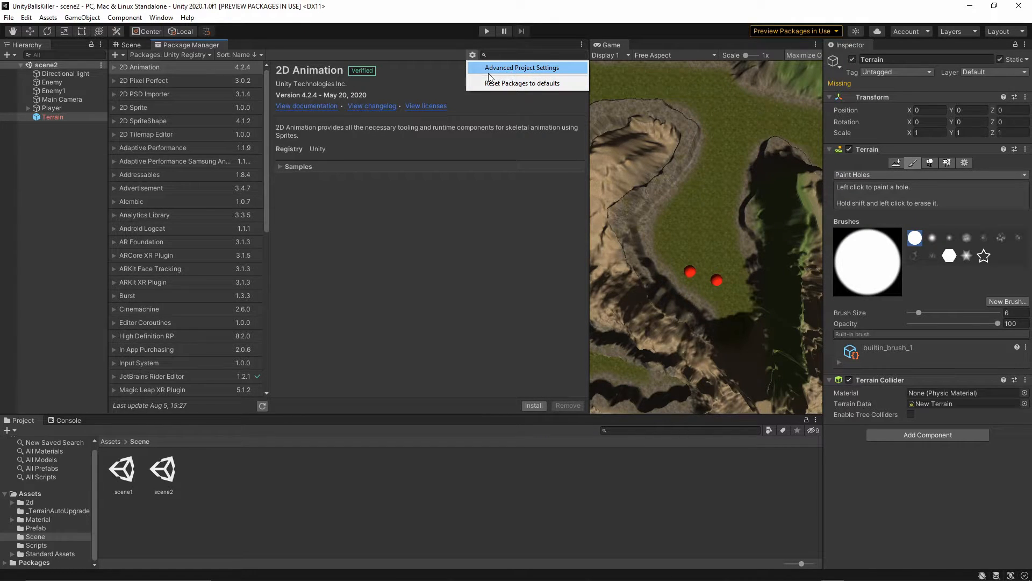
click(426, 90)
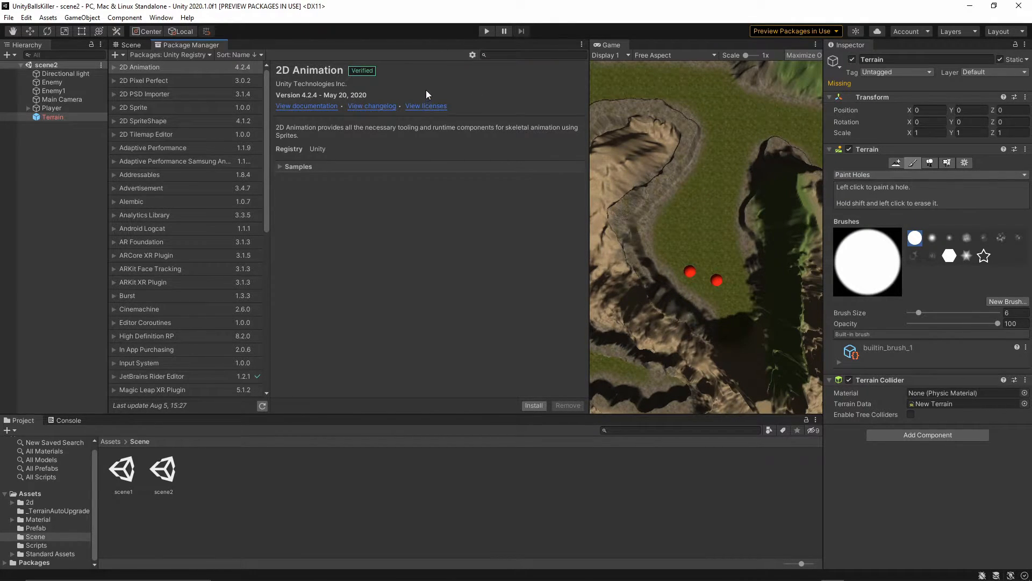
click(472, 56)
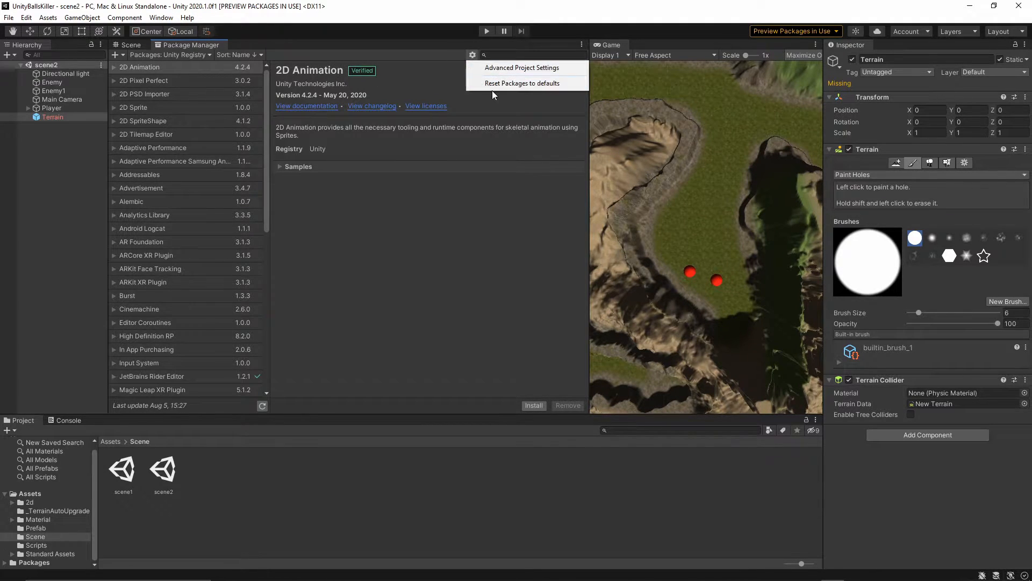
click(552, 70)
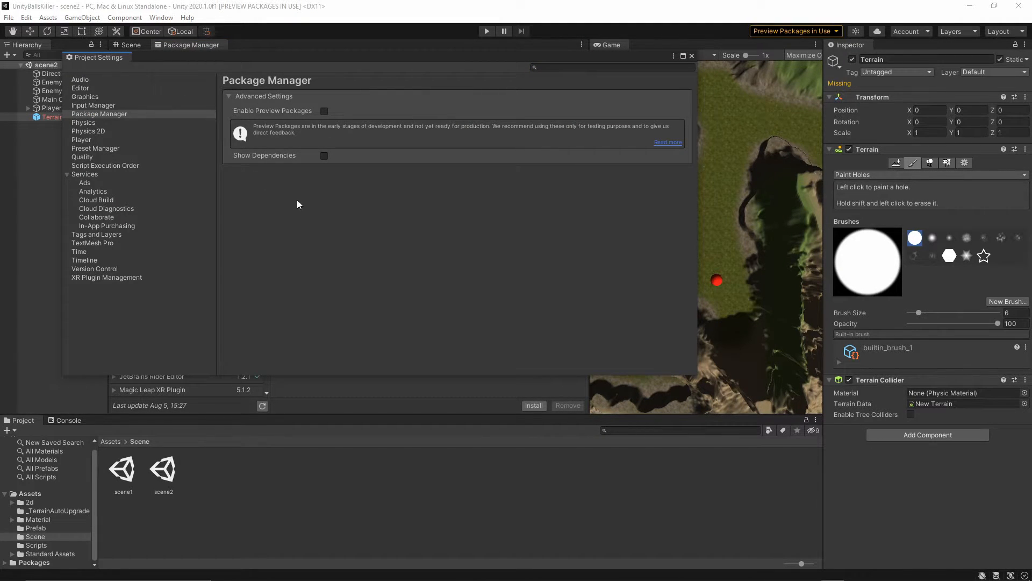
click(325, 111)
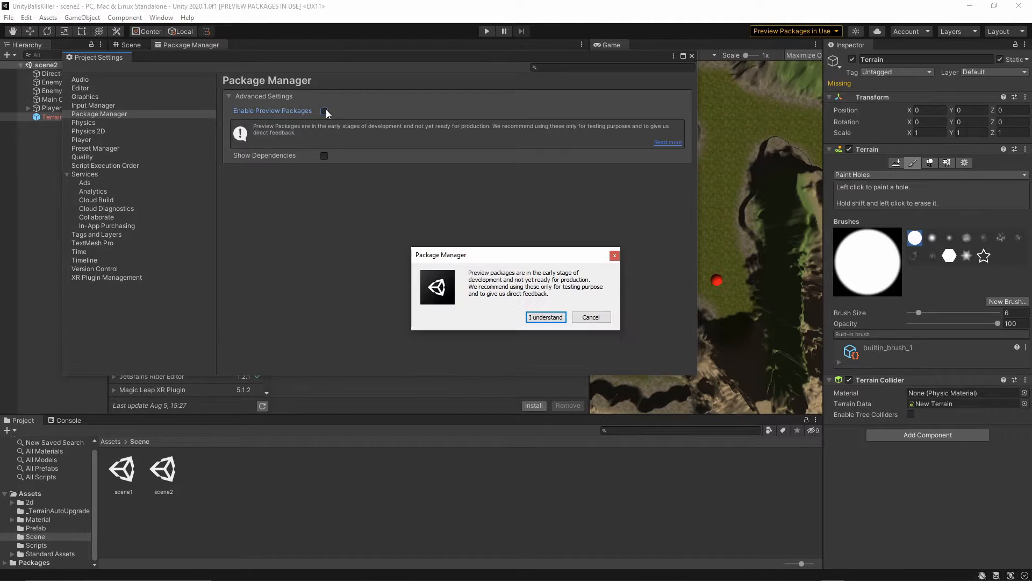
click(546, 317)
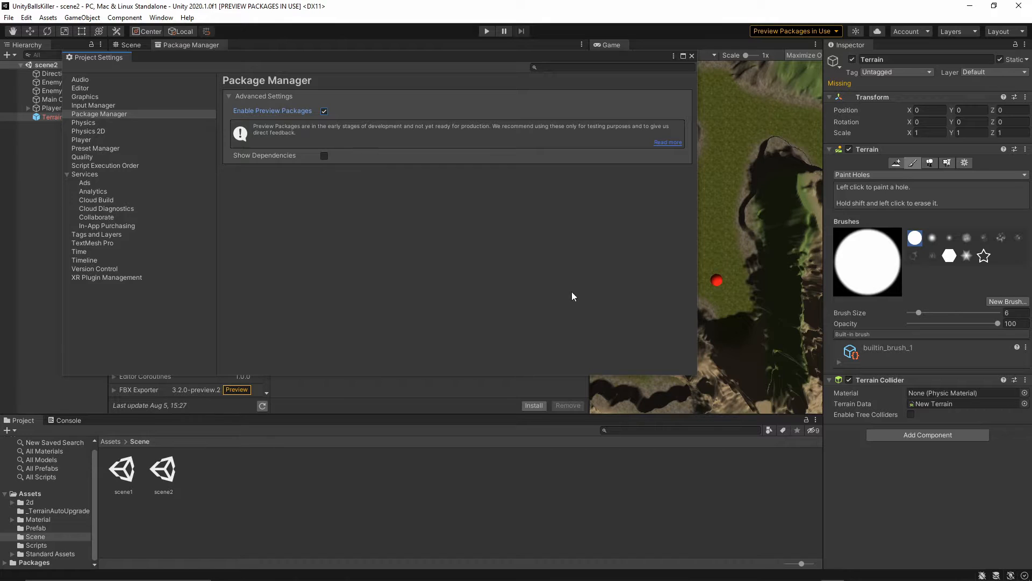
click(691, 56)
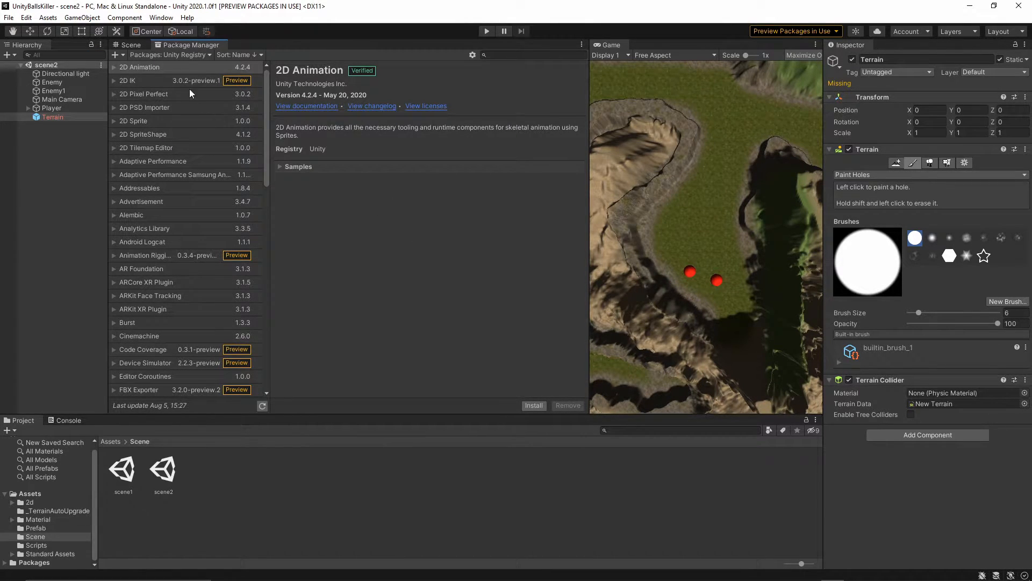
Search the Unity Registry packages for "terrain" and install the Terrain Tools 3.0.1-preview package
click(184, 55)
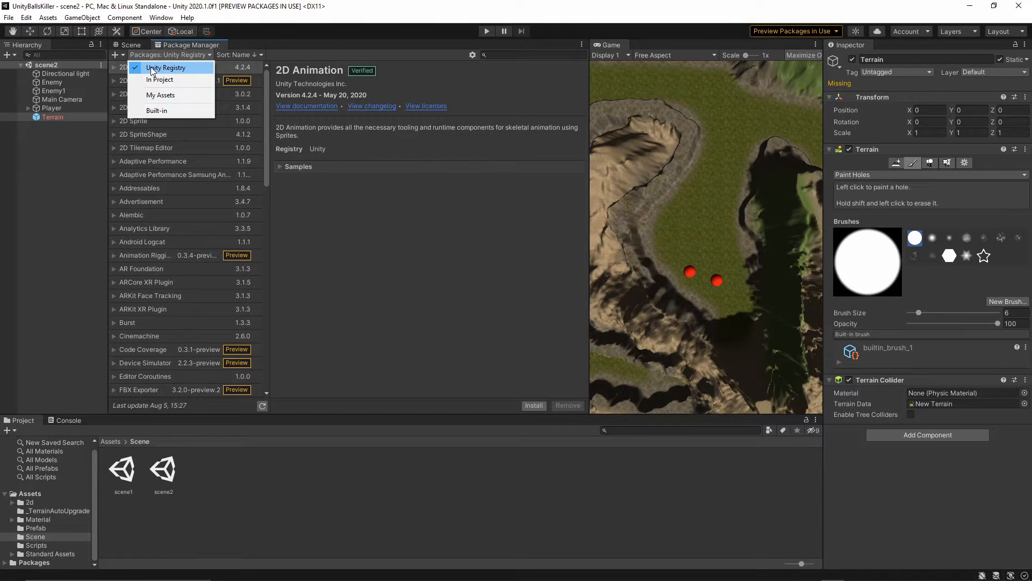
click(181, 68)
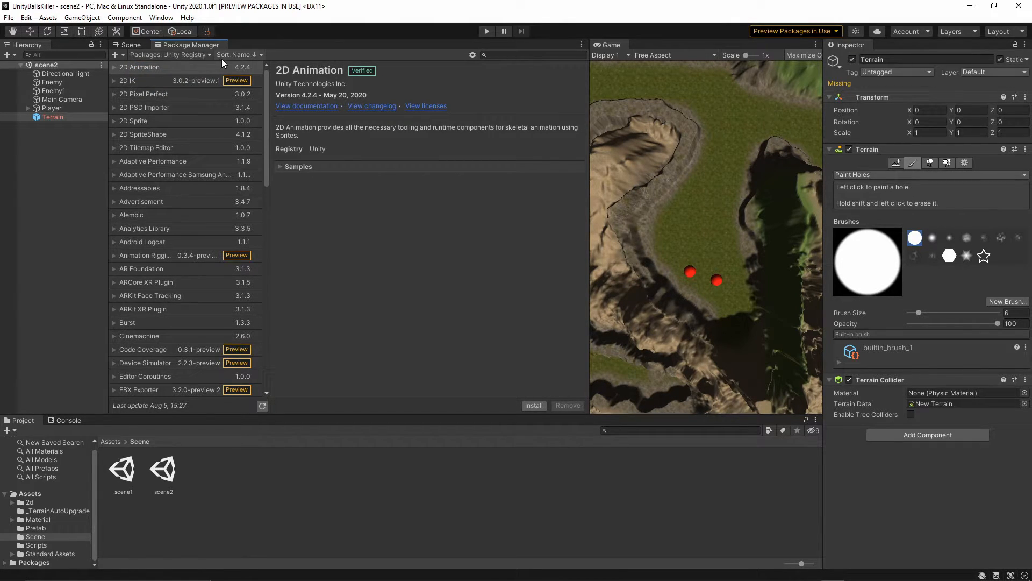
click(499, 56)
text(terrain)
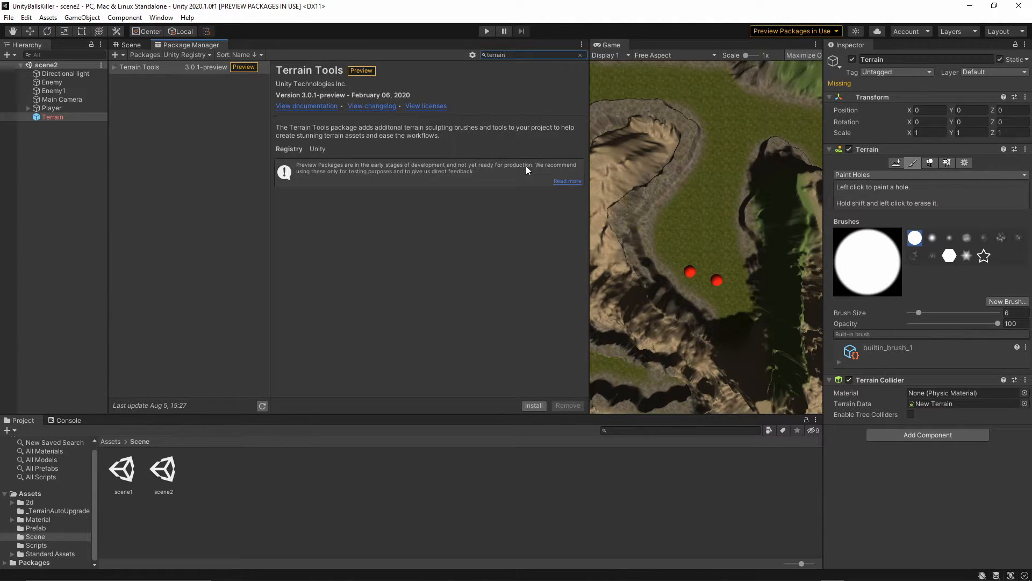
click(231, 133)
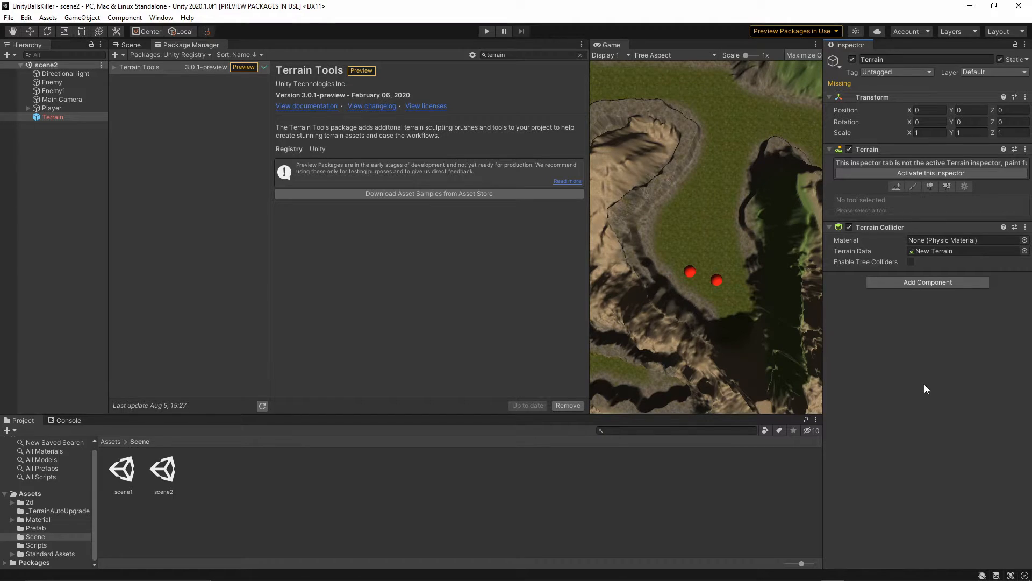
Select the Terrain object and examine the Sculpt/Clone brush mask, stroke and clone settings of its paint tool
click(48, 116)
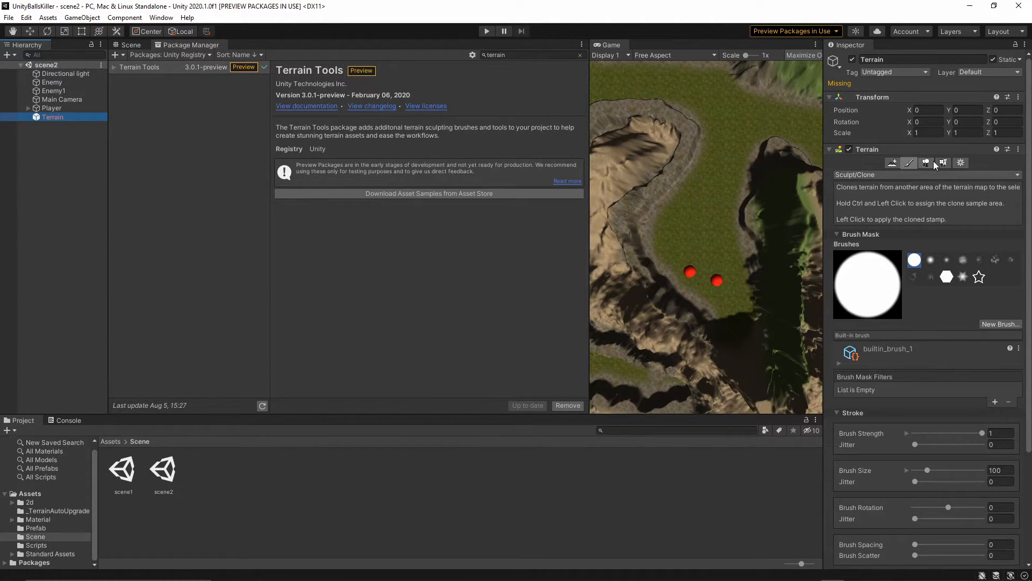
click(907, 166)
scroll(886, 366, down, 3)
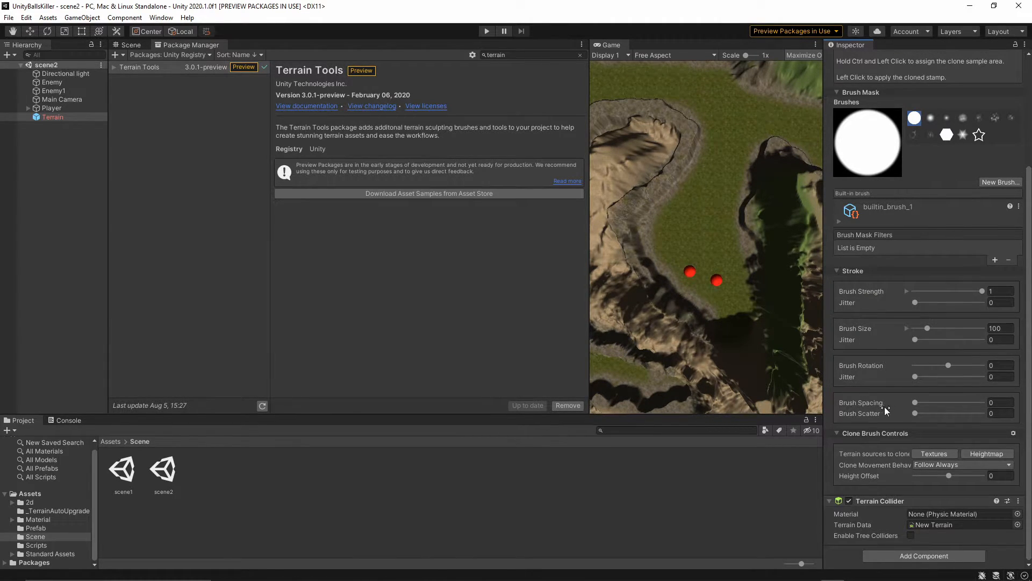
scroll(900, 486, up, 5)
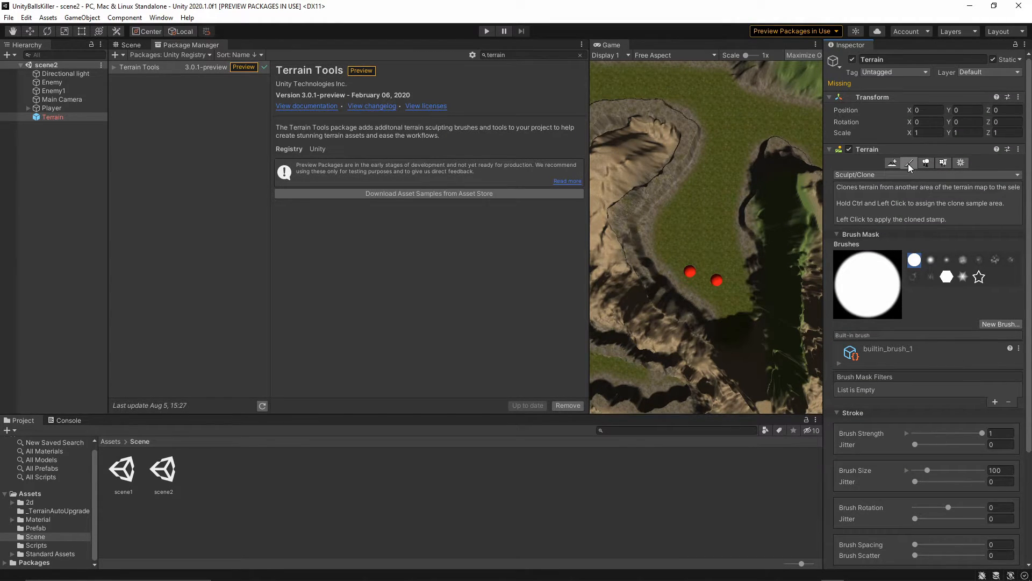
Examine the added Sculpt, Effects and Erosion terrain tool options, and return to the Scene view
click(843, 175)
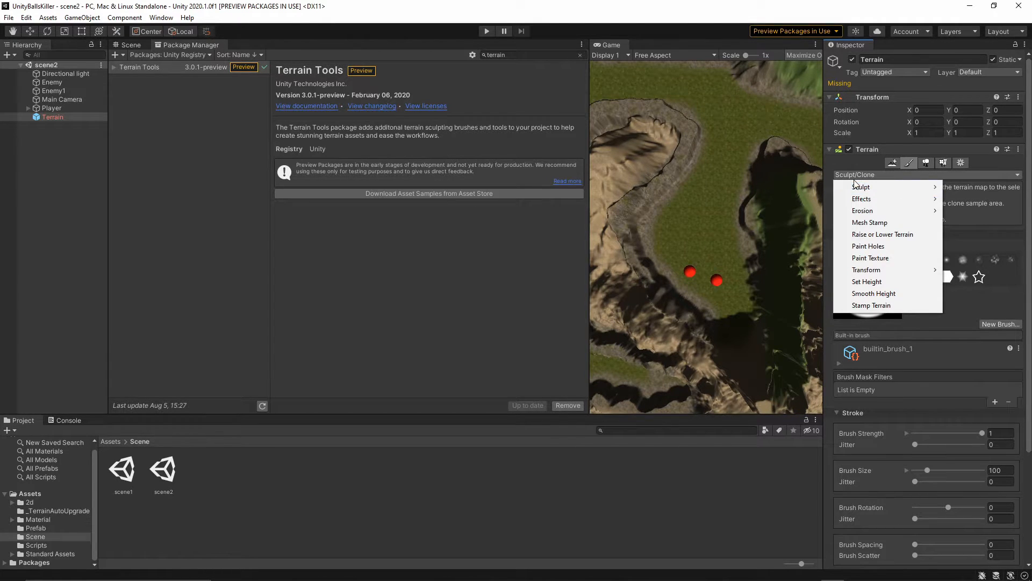
mouse_move(861, 188)
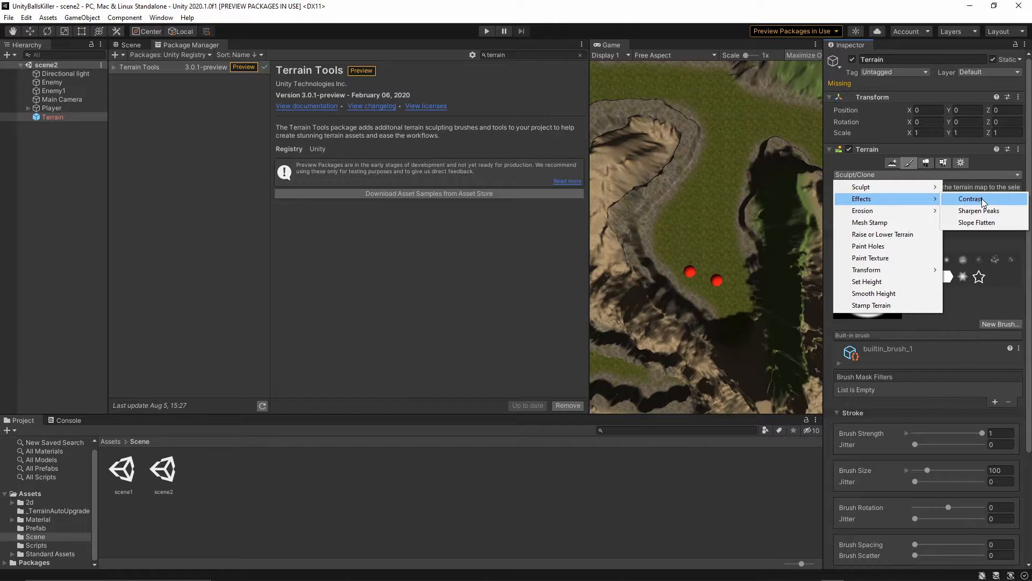
mouse_move(904, 212)
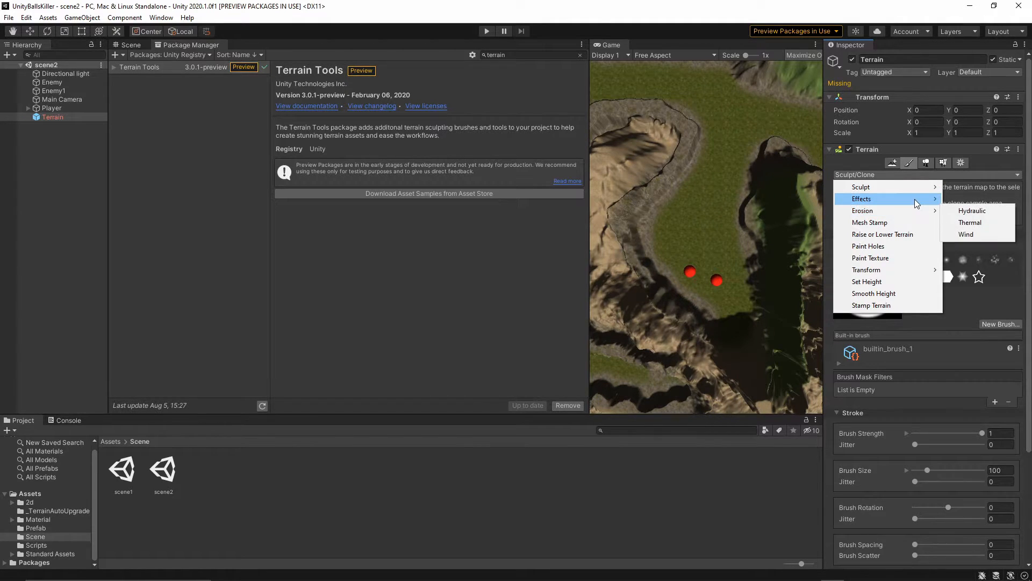
click(997, 210)
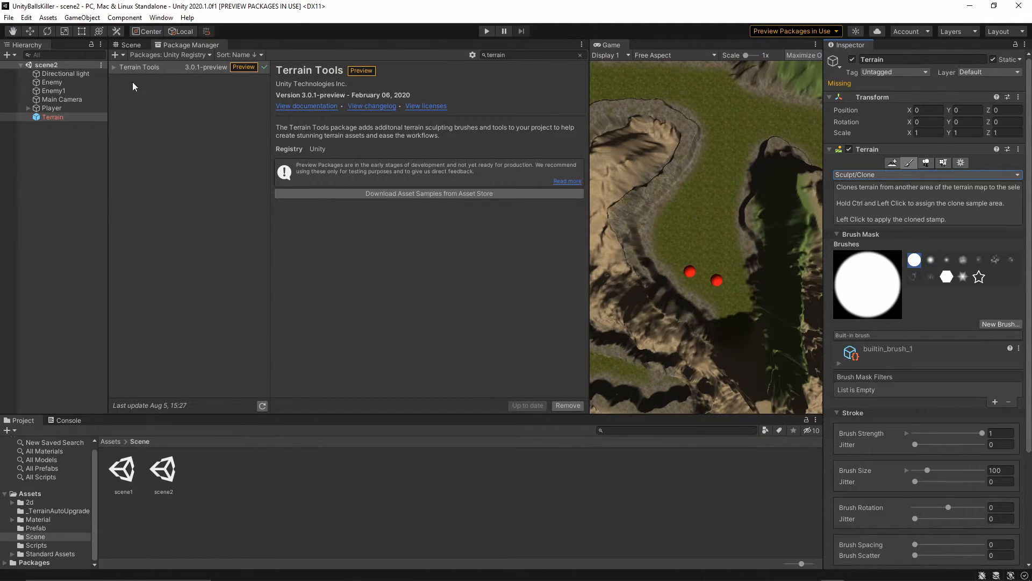
click(130, 45)
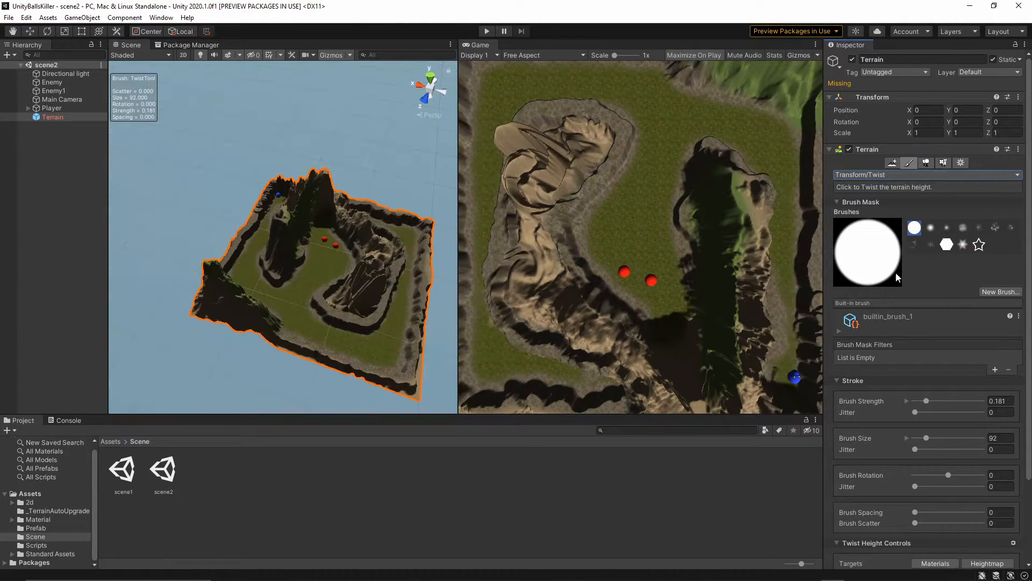
Choose the Transform Twist terrain tool, try several brush masks and select builtin_brush_7
click(860, 175)
mouse_move(874, 270)
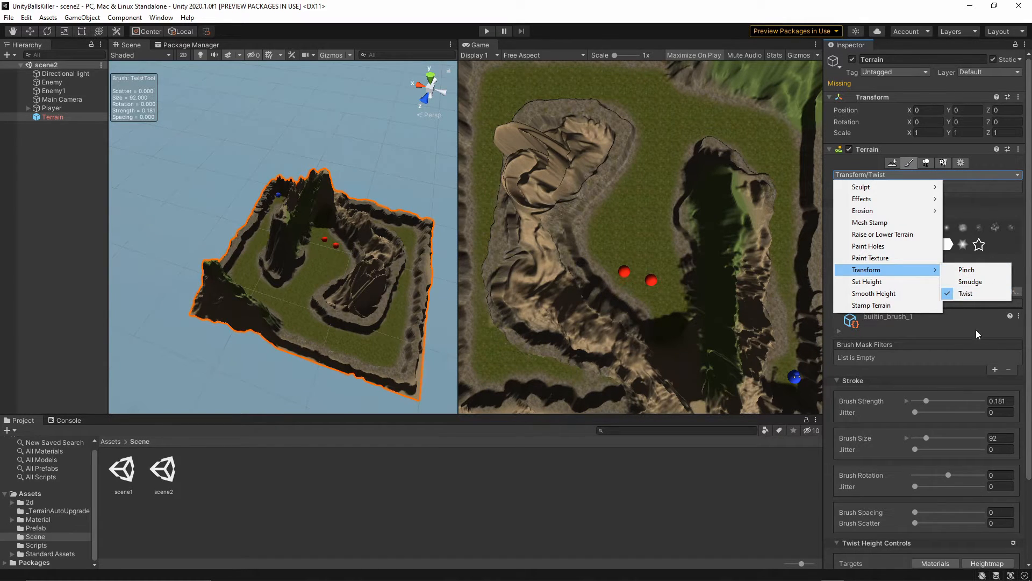
click(965, 296)
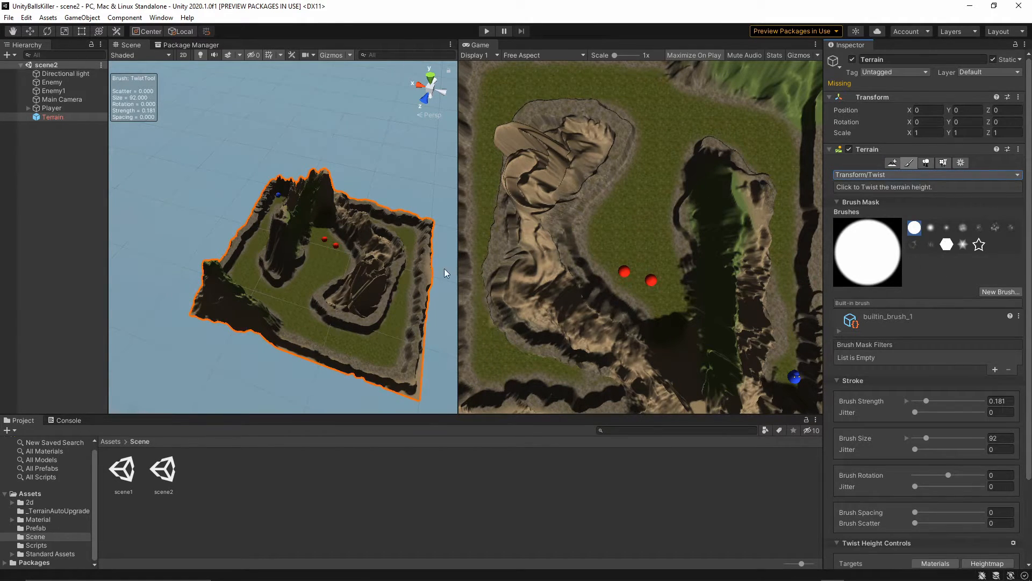
click(930, 228)
click(947, 228)
click(963, 227)
click(996, 229)
click(1011, 228)
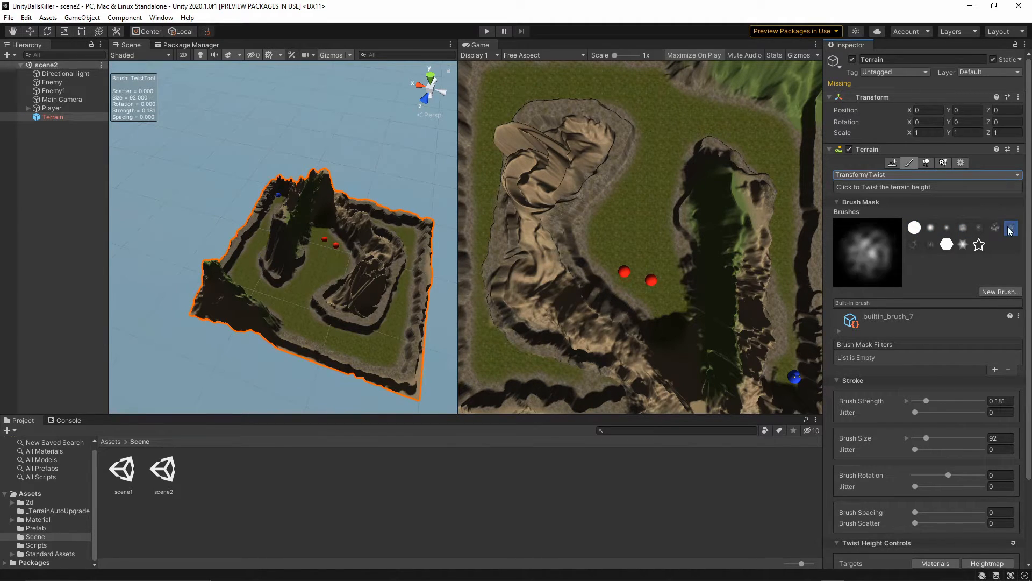
Select the builtin_brush_1 mask for the Twist tool and twist the terrain's inner hills and a stretch of its outer wall
click(963, 227)
click(931, 228)
click(916, 230)
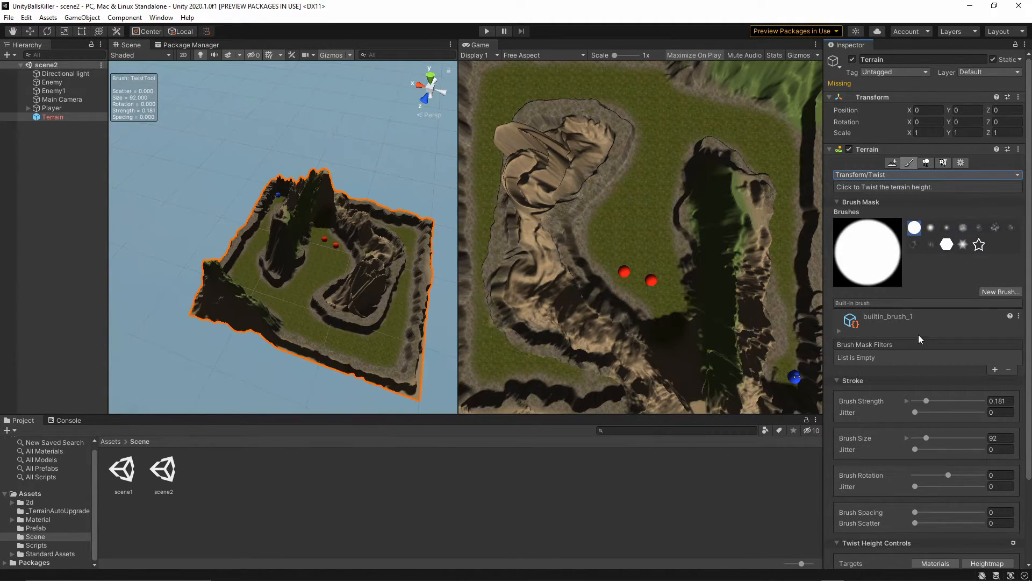
scroll(866, 414, down, 5)
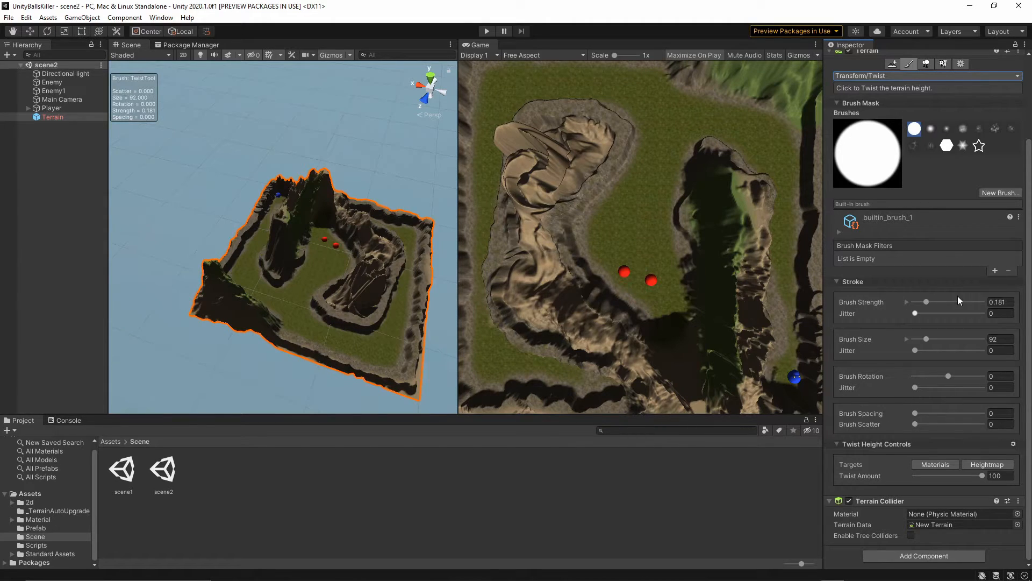
mouse_move(364, 290)
mouse_down()
mouse_move(357, 300)
mouse_move(389, 254)
mouse_move(371, 263)
mouse_move(362, 300)
mouse_move(369, 237)
mouse_move(314, 202)
mouse_move(289, 253)
mouse_move(290, 274)
mouse_up()
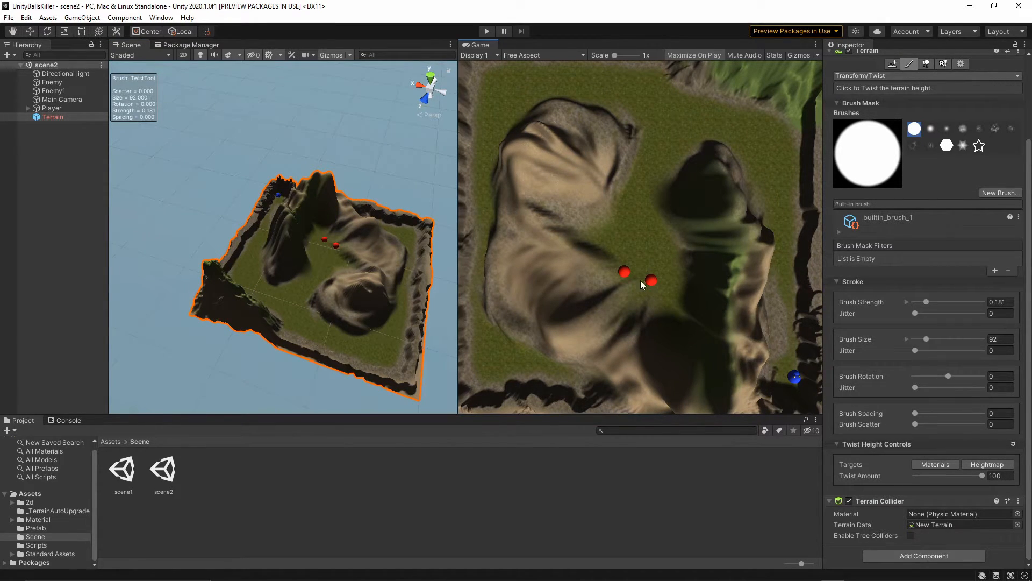
click(359, 311)
mouse_move(359, 311)
mouse_down()
mouse_move(249, 329)
mouse_move(230, 265)
mouse_move(322, 250)
mouse_up()
click(349, 248)
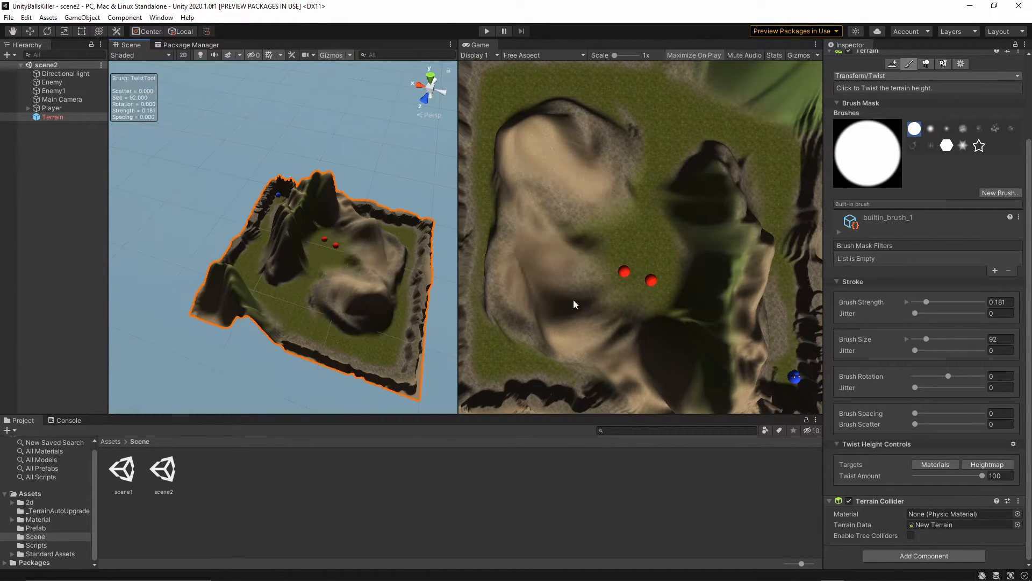
click(887, 211)
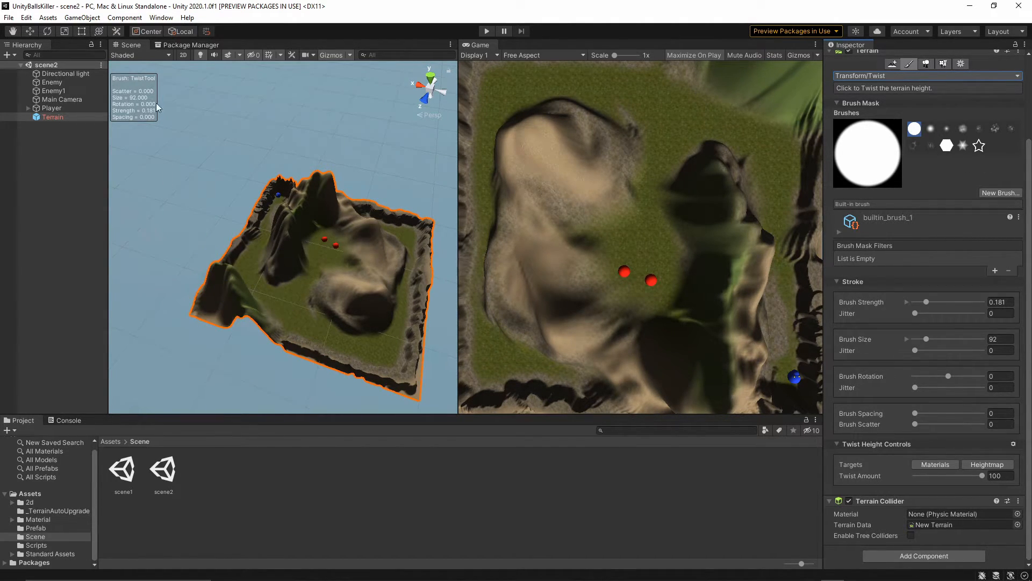
Open the Terrain Tools asset samples page in the Asset Store, add the Terrain Tools Sample Asset Pack to My Assets, and return to Unity
click(183, 45)
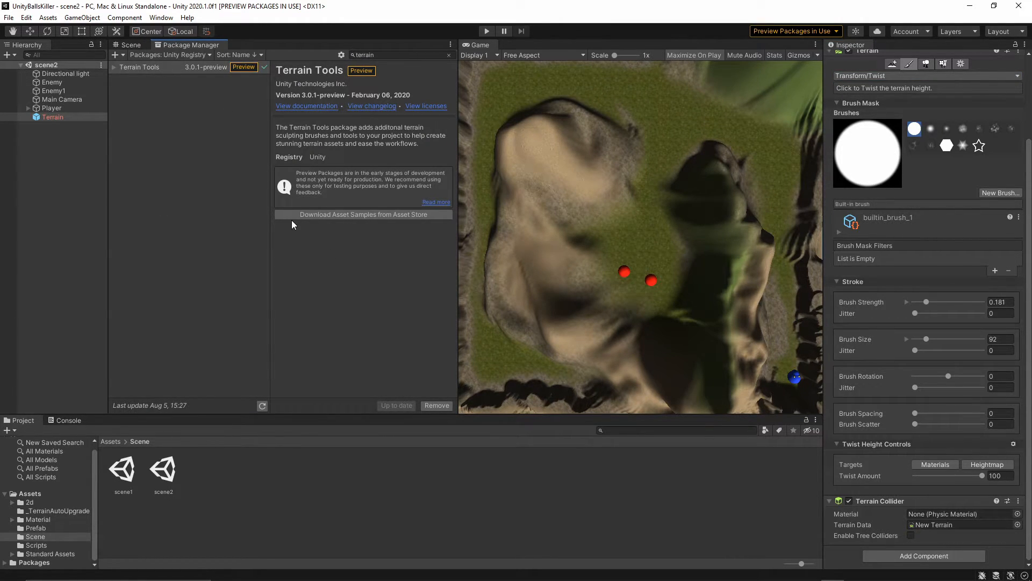
click(394, 215)
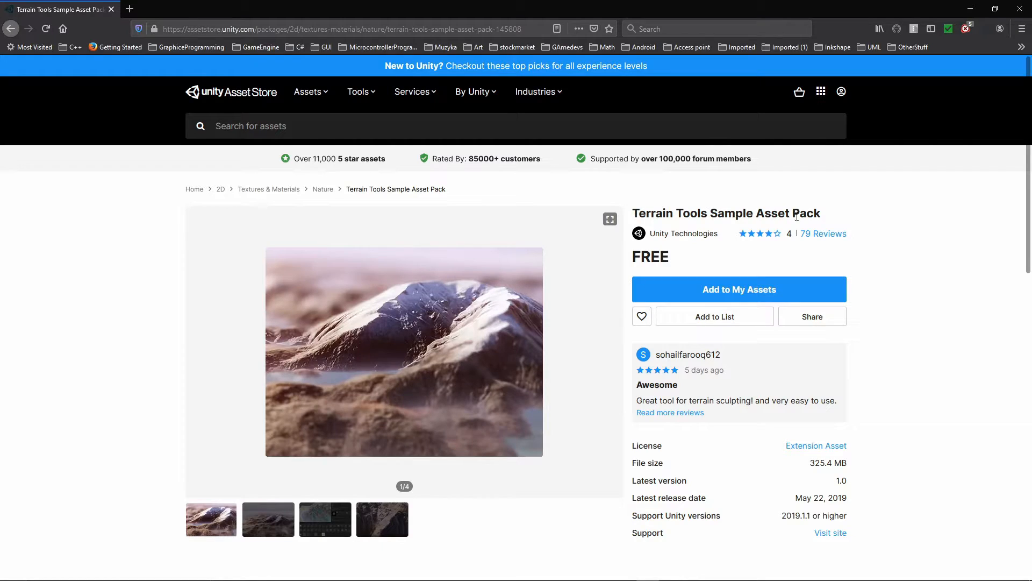
click(767, 292)
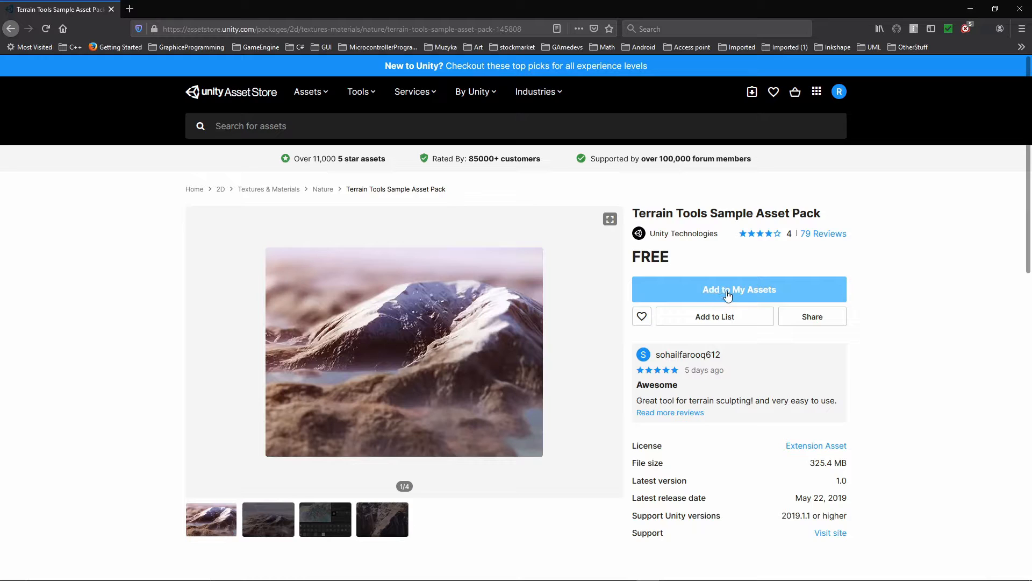
click(790, 289)
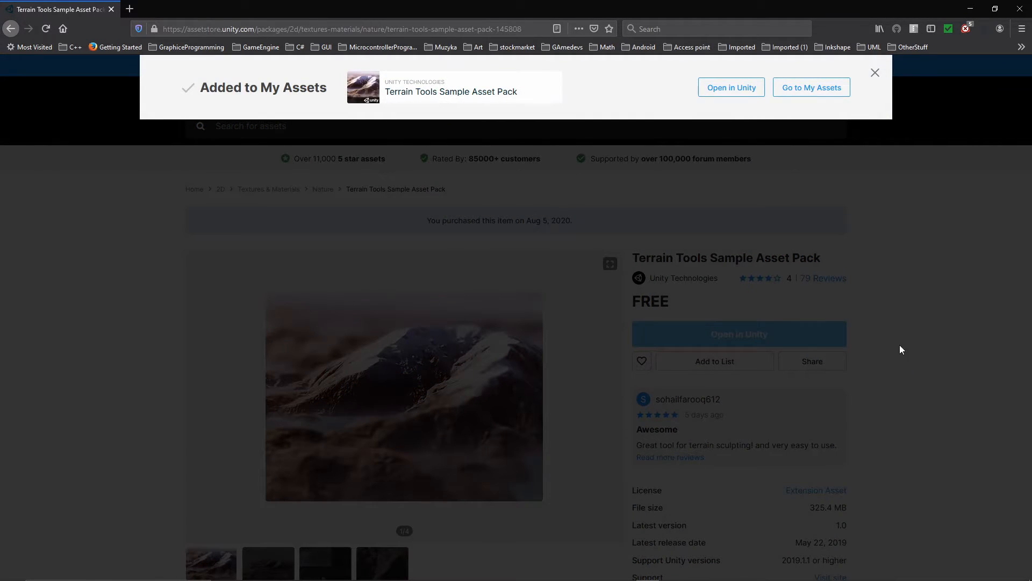
click(874, 75)
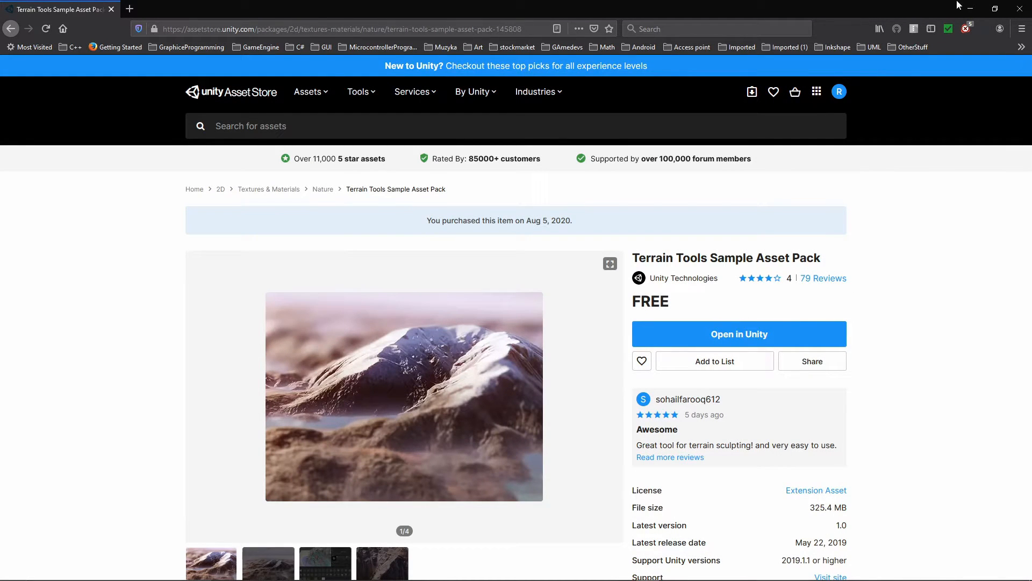
click(974, 10)
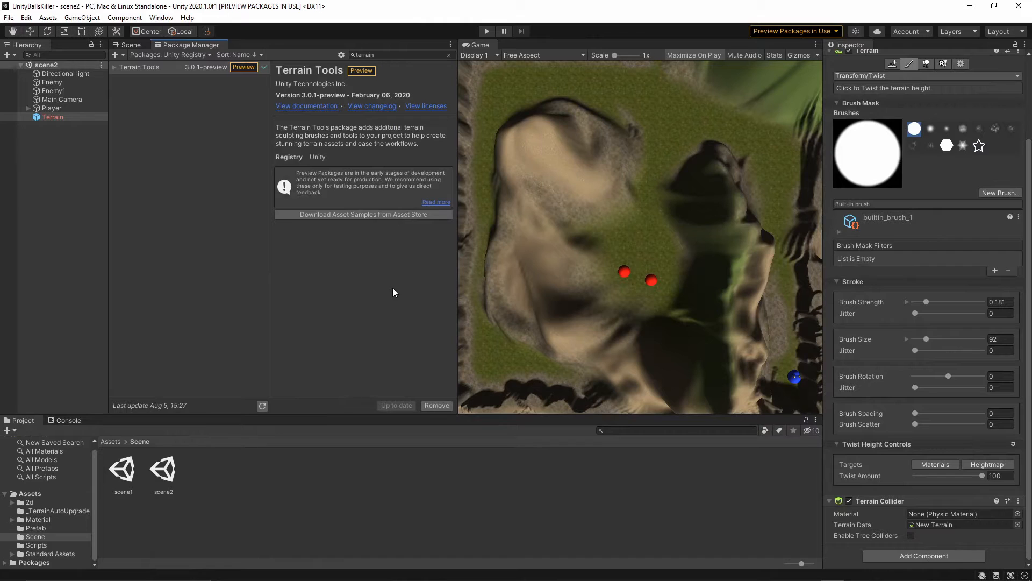
Switch the Package Manager to the My Assets packages and search them for "terra"
click(192, 54)
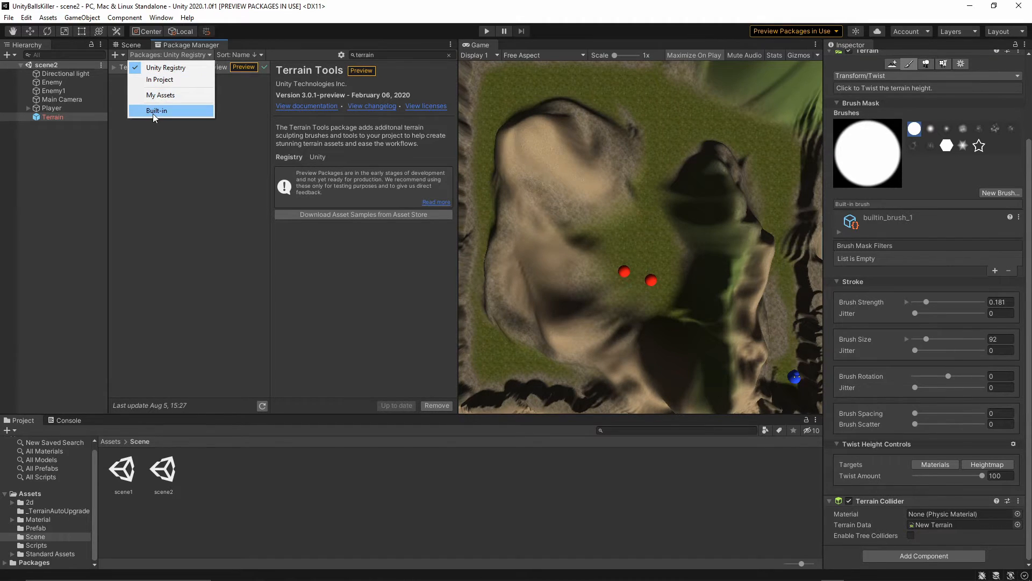
click(160, 97)
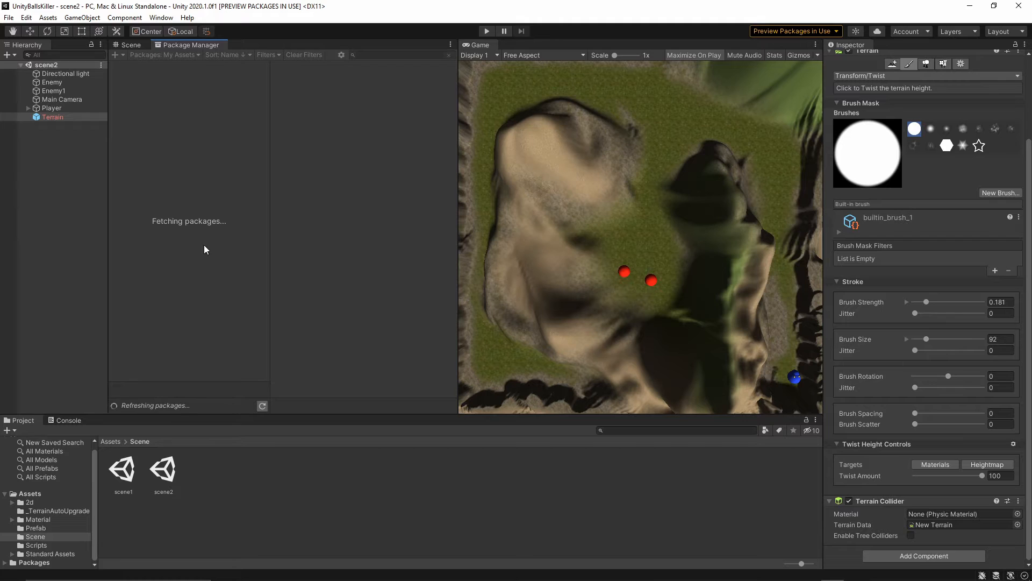
click(371, 55)
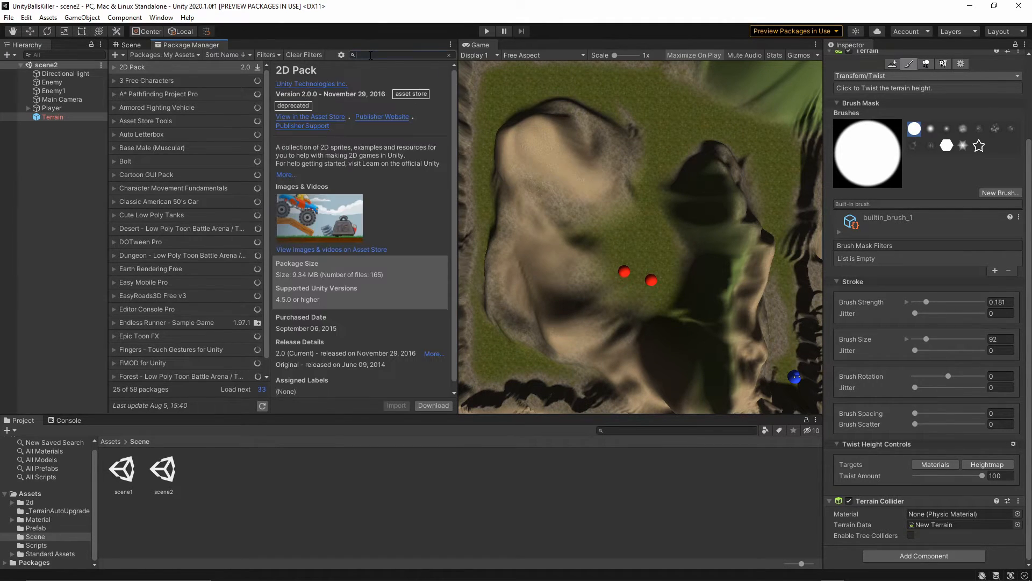
text(te)
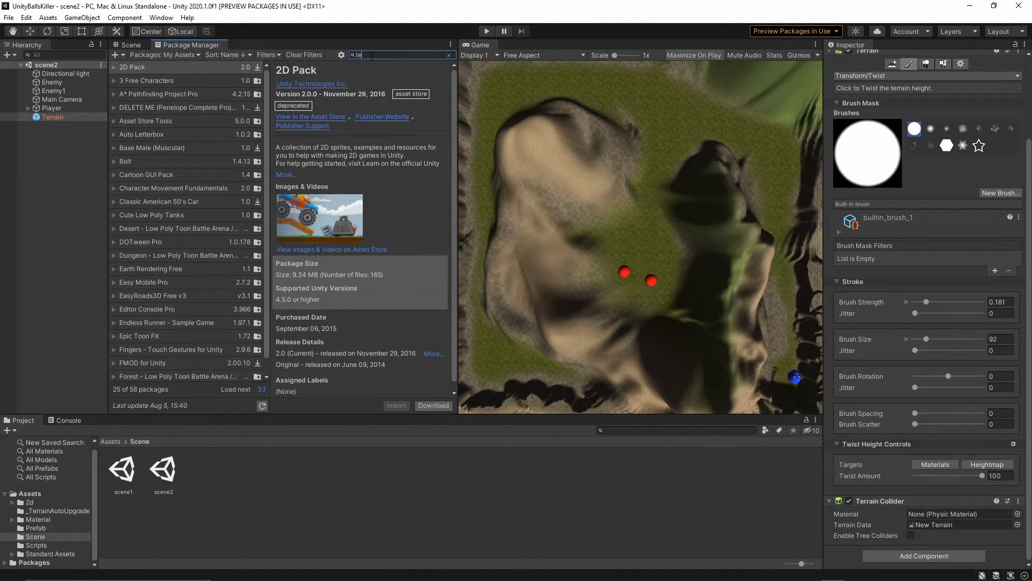
text(rra)
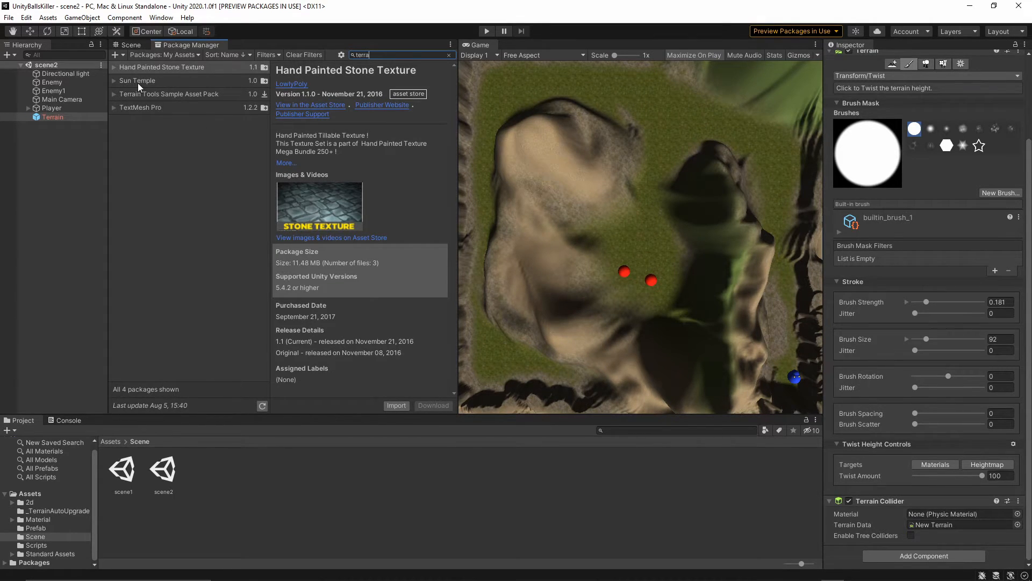
Download the Terrain Tools Sample Asset Pack and import it into the project
click(159, 94)
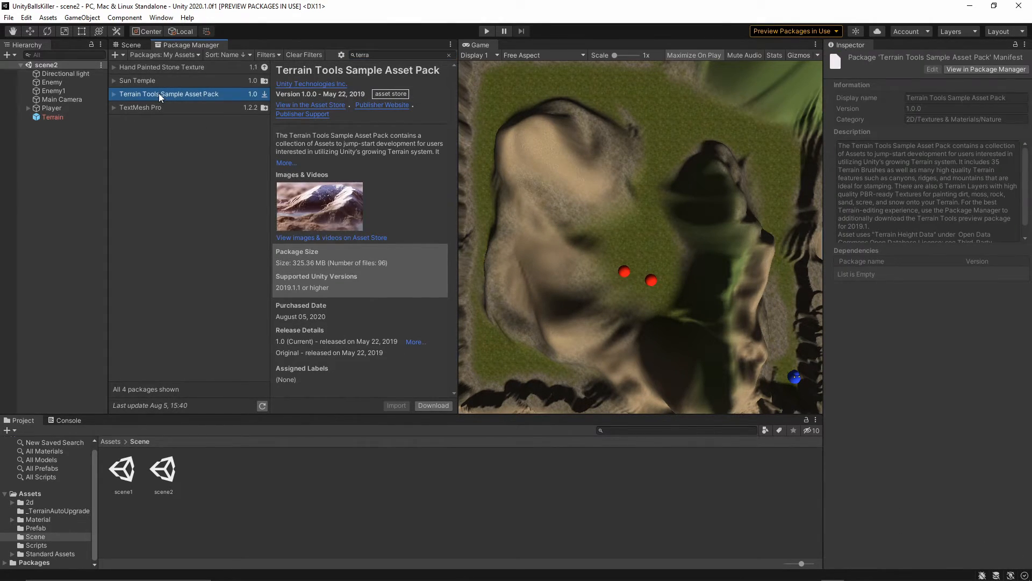
click(433, 405)
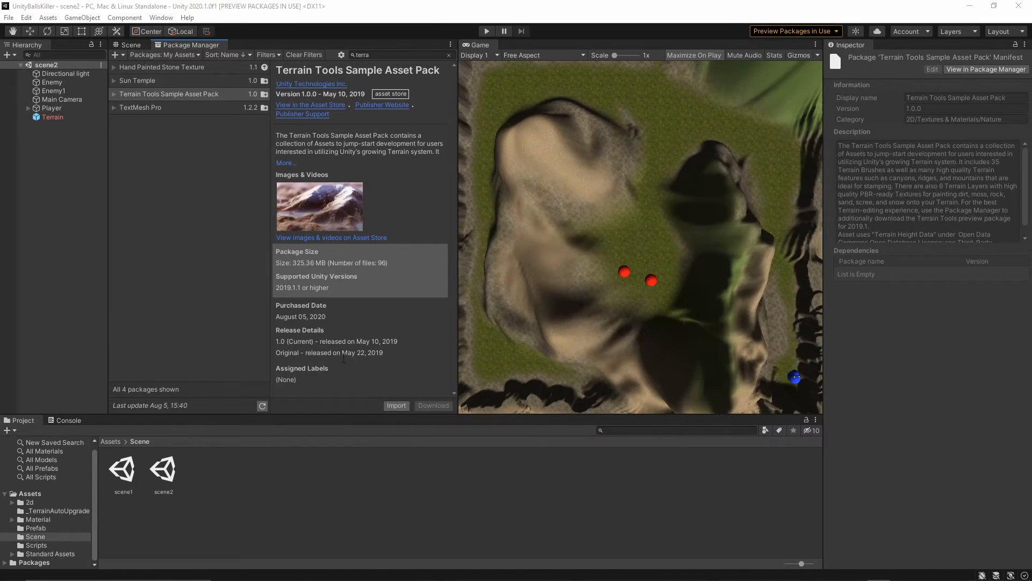
click(396, 405)
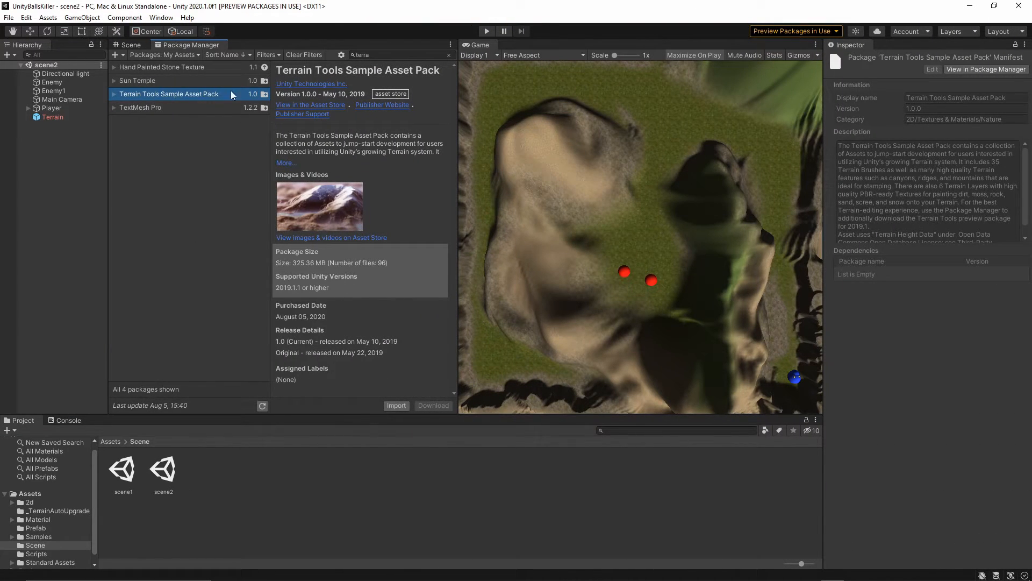
Return to the Scene view, select the Terrain object and choose the terrainstamp_canyon02 brush mask from the added brushes
click(128, 47)
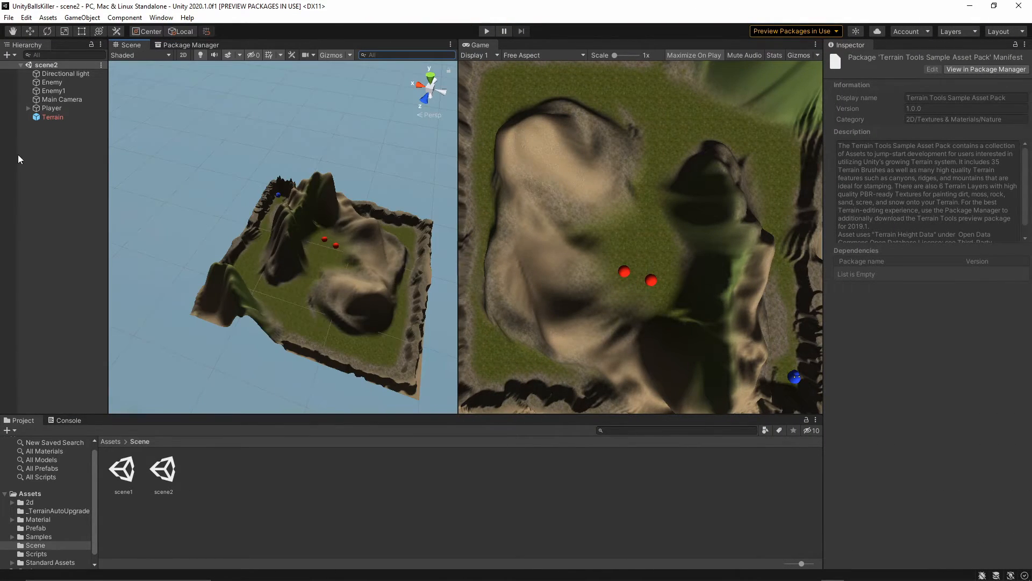
click(53, 118)
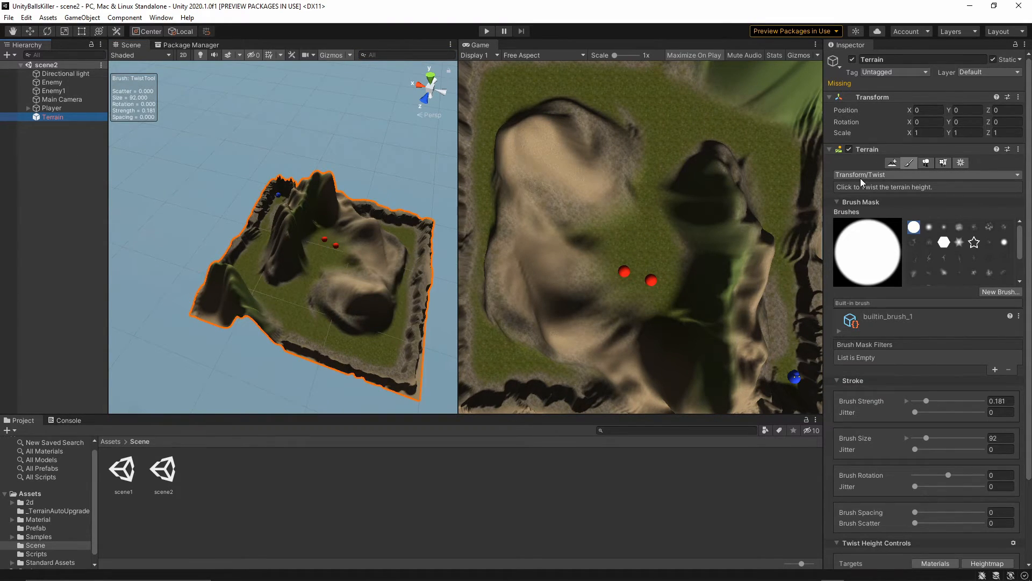
scroll(960, 253, down, 2)
scroll(960, 253, up, 3)
click(974, 259)
click(929, 259)
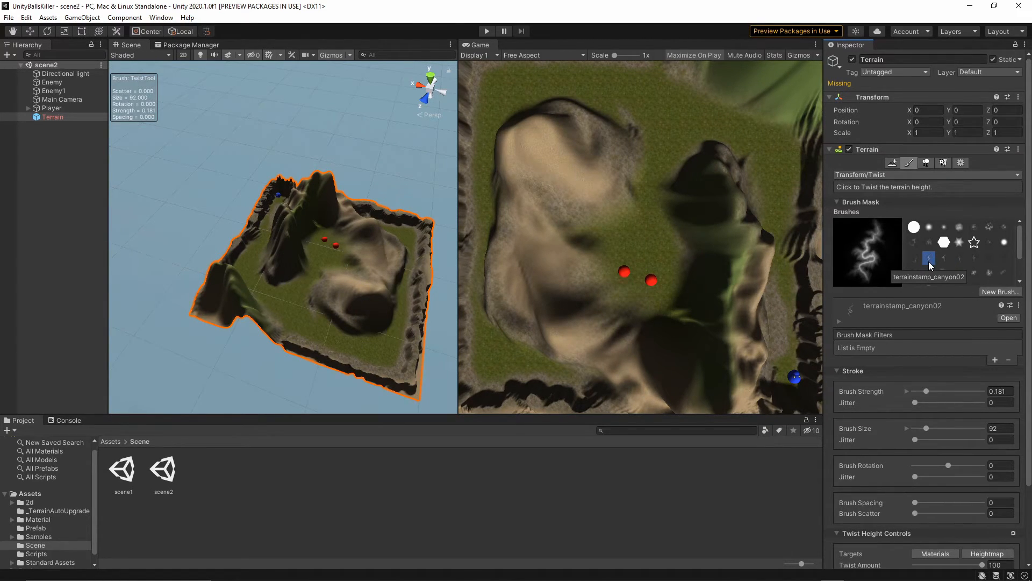
Switch to the Set Height terrain tool and paint the canyon brush across the inner hills
click(870, 175)
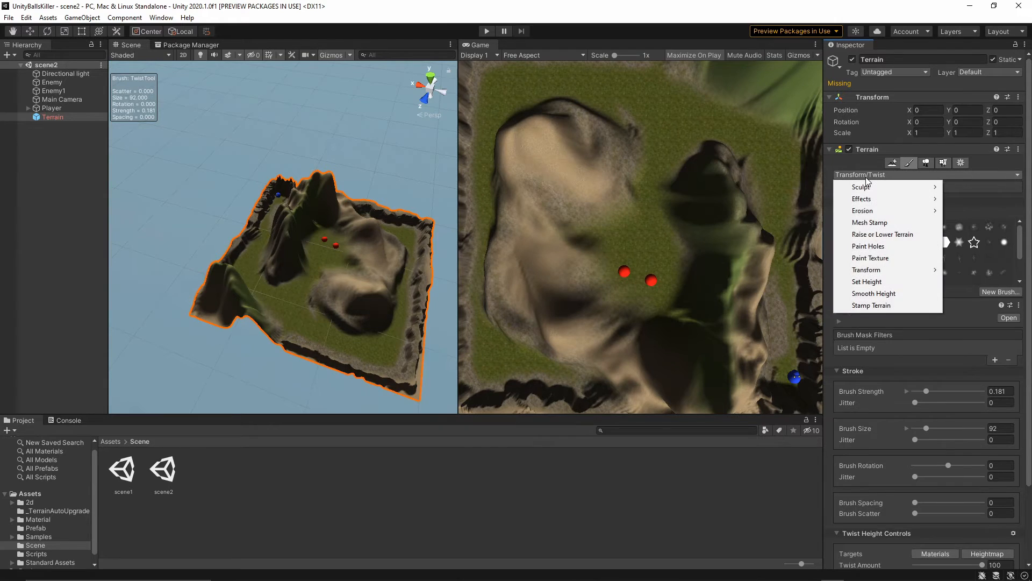
click(909, 281)
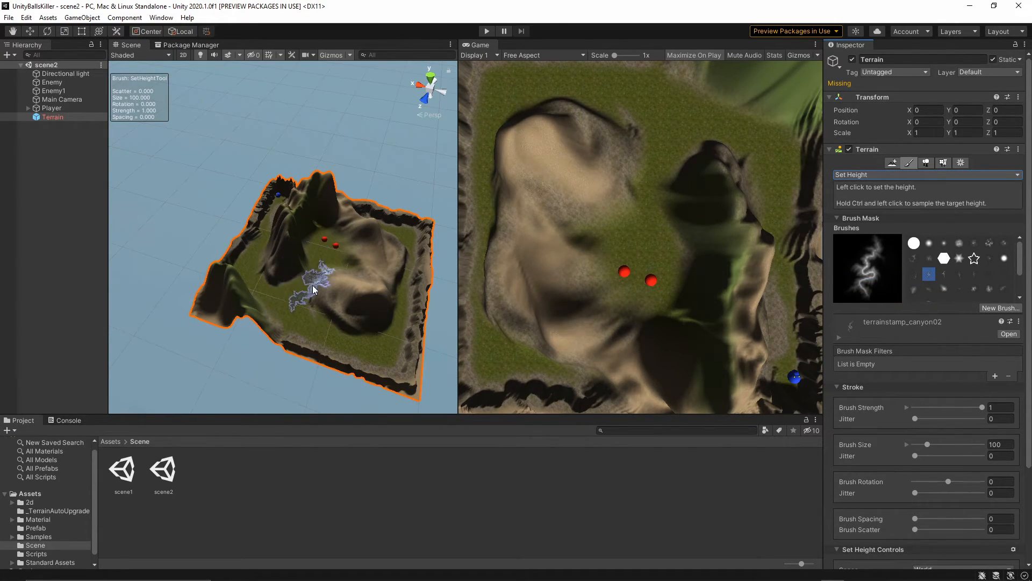
mouse_move(308, 289)
mouse_down()
mouse_move(352, 297)
mouse_move(373, 247)
mouse_move(377, 306)
mouse_move(376, 221)
mouse_move(316, 203)
mouse_move(295, 230)
mouse_up()
Choose the terrainstamp_ridge02 brush mask, set the brush rotation to 99, and flatten most of the sandy hill with Set Height
scroll(962, 278, down, 3)
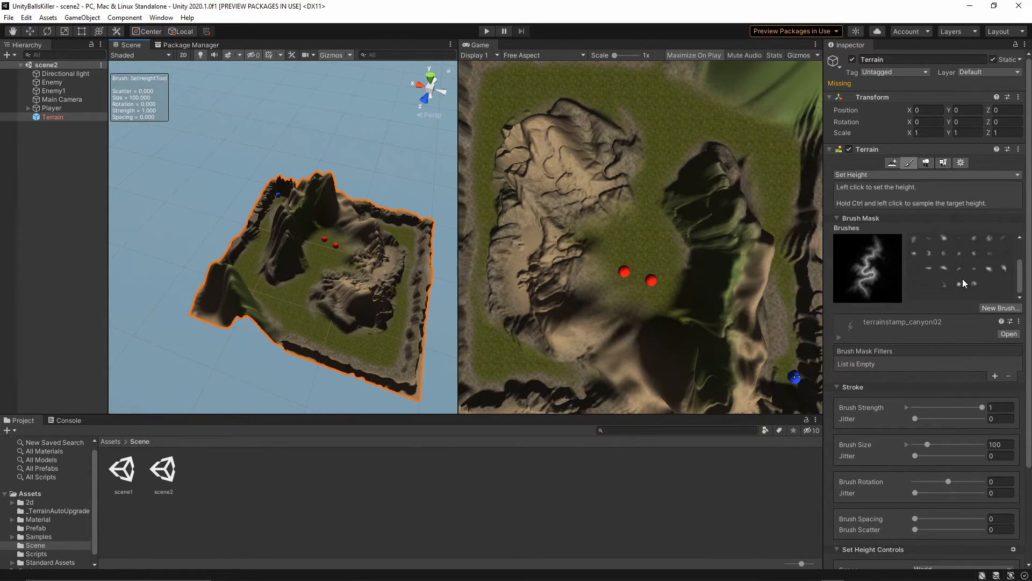
click(945, 268)
scroll(926, 456, down, 3)
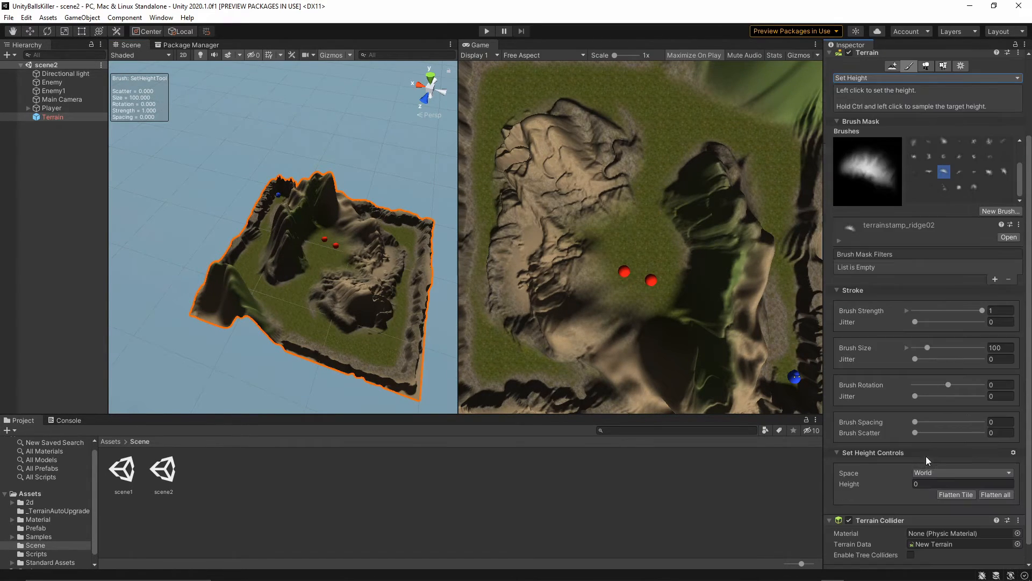
drag(947, 384, 967, 384)
mouse_move(422, 316)
mouse_down()
mouse_move(364, 299)
mouse_move(369, 242)
mouse_move(375, 296)
mouse_move(366, 312)
mouse_move(344, 299)
mouse_move(343, 329)
mouse_move(385, 324)
mouse_up()
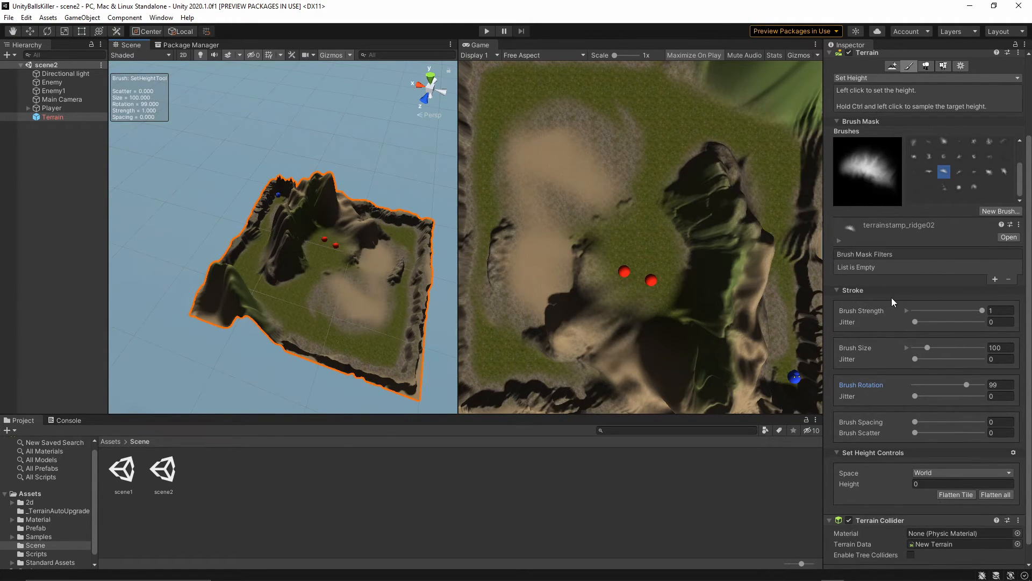
Switch back to the Transform Twist tool and twist the tall dark ridge with the terrainstamp_ridge02 brush
scroll(909, 269, up, 3)
click(883, 175)
mouse_move(865, 269)
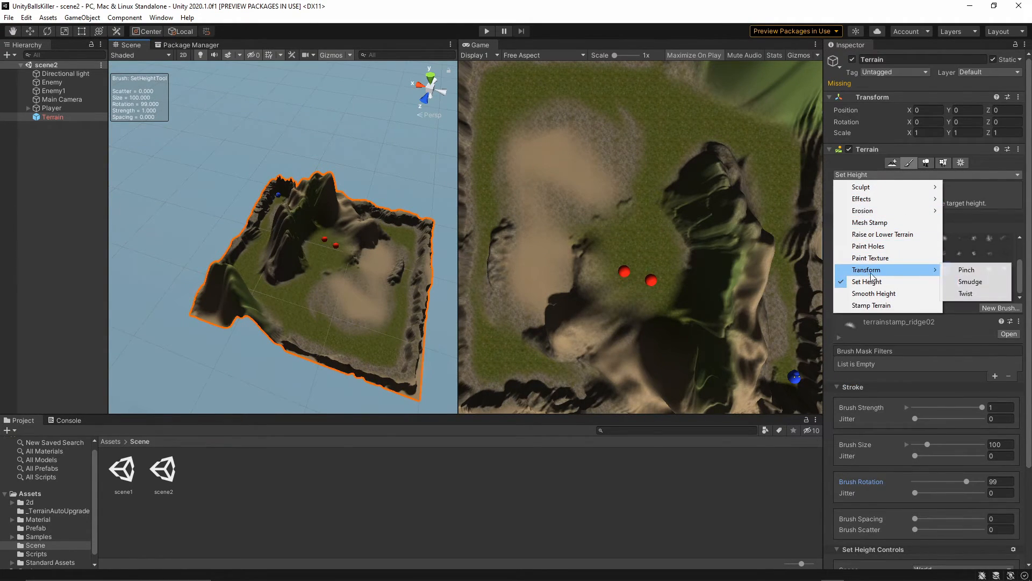
click(962, 293)
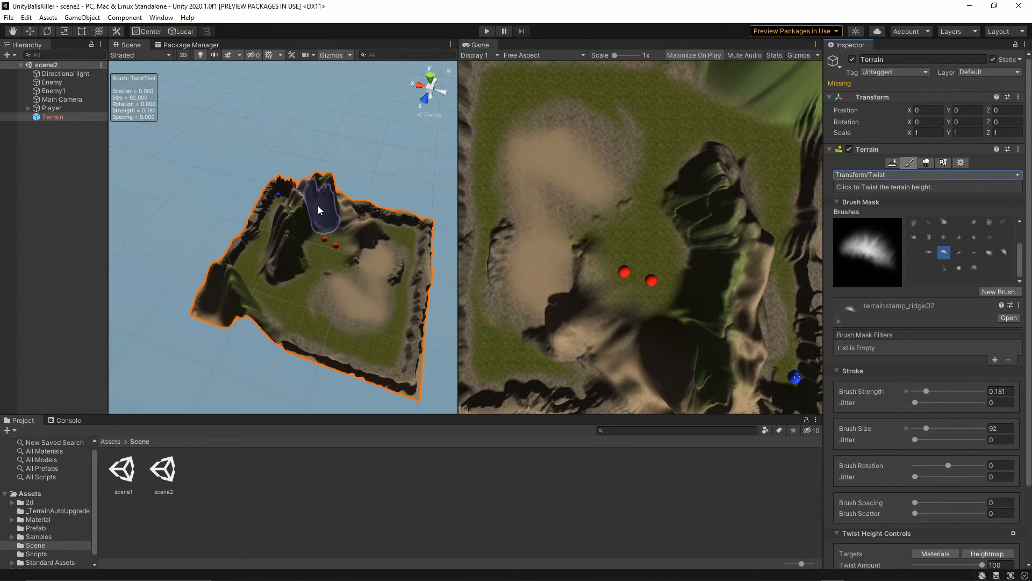
mouse_move(317, 205)
mouse_down()
mouse_move(253, 292)
mouse_move(344, 189)
mouse_move(334, 287)
mouse_up()
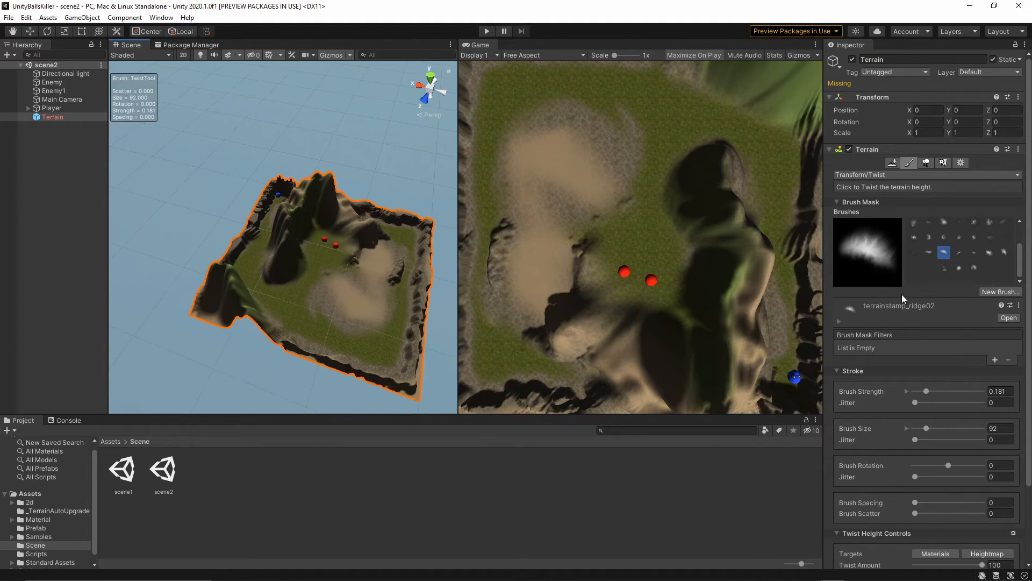
click(857, 174)
click(943, 327)
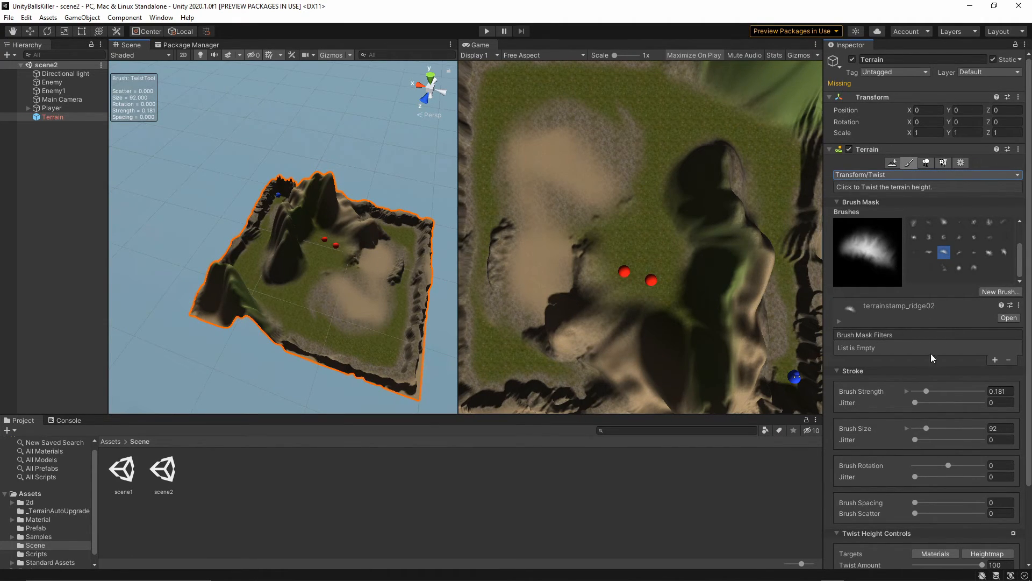
scroll(888, 439, down, 3)
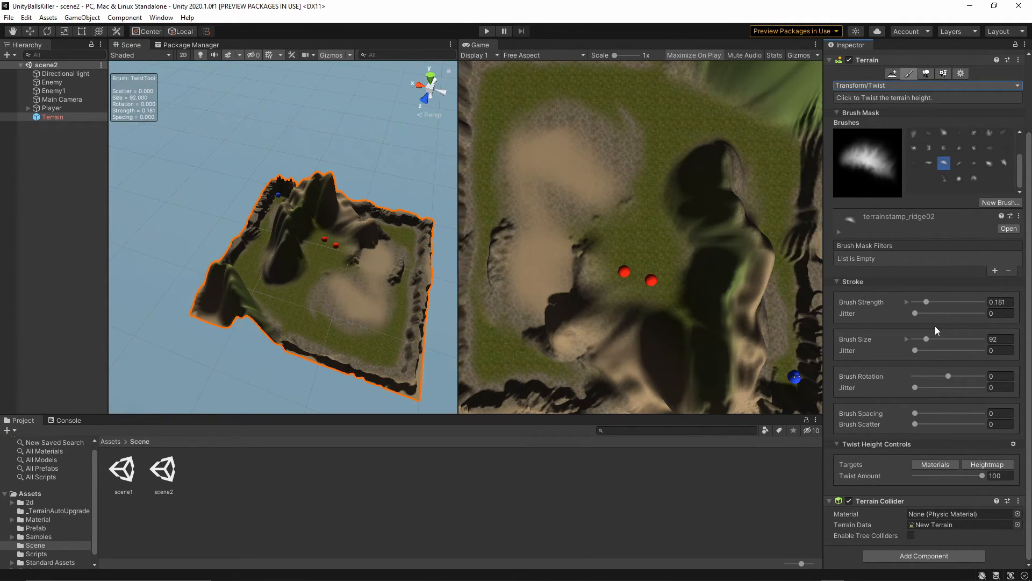
scroll(935, 326, up, 3)
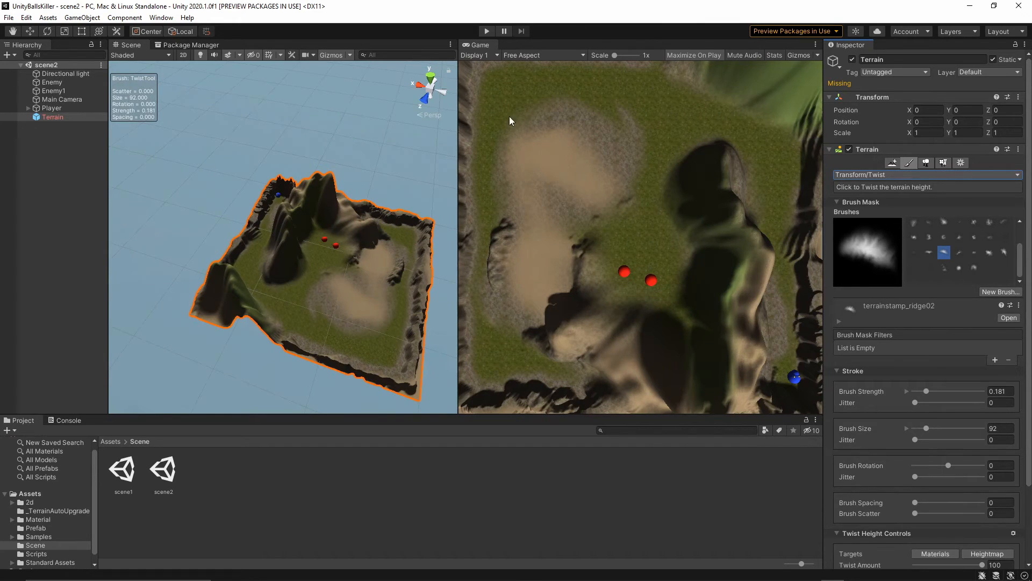
Show the Game view rendering statistics and enable Draw Instanced in the Terrain settings
click(772, 54)
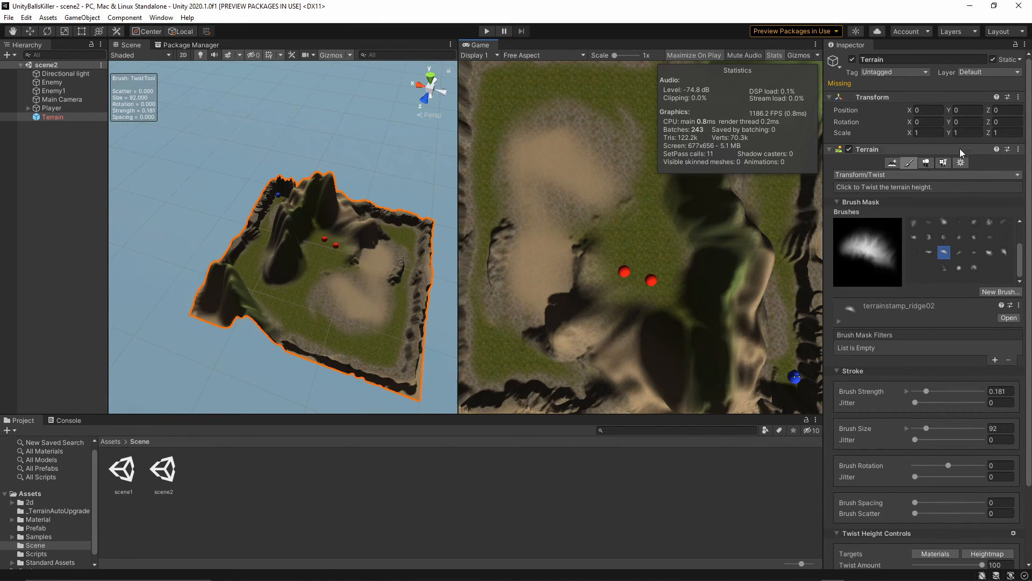
click(960, 163)
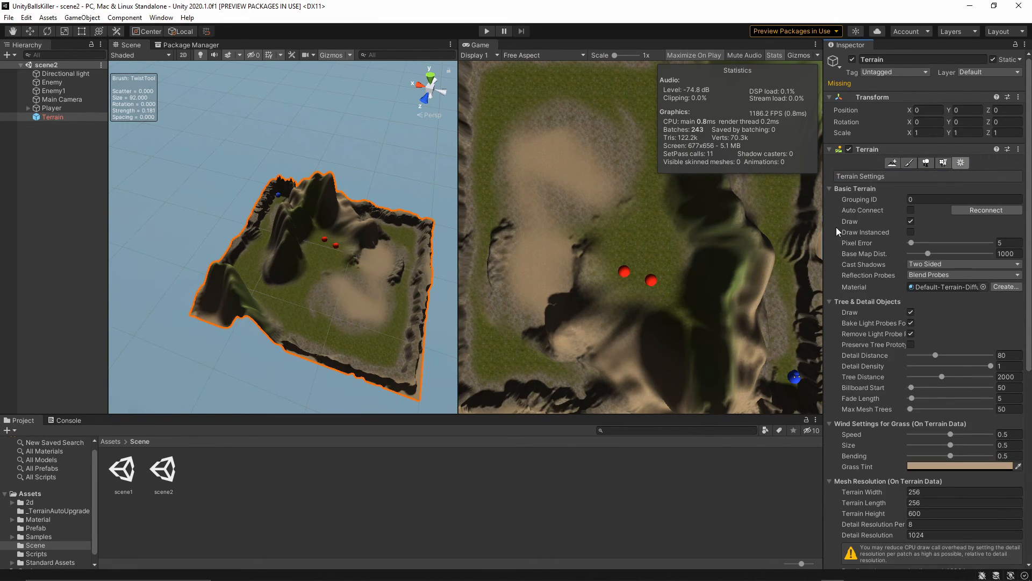
click(911, 232)
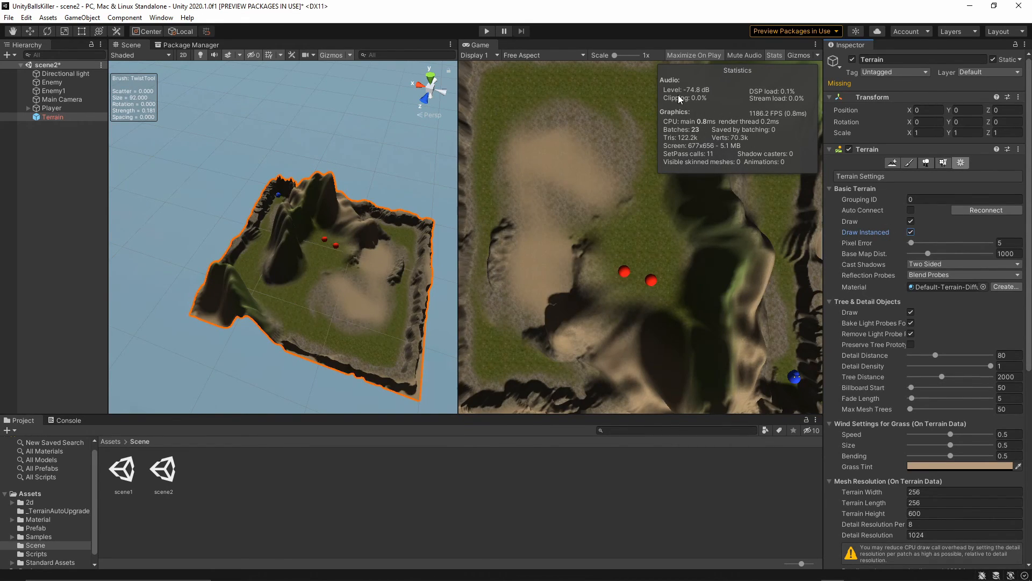